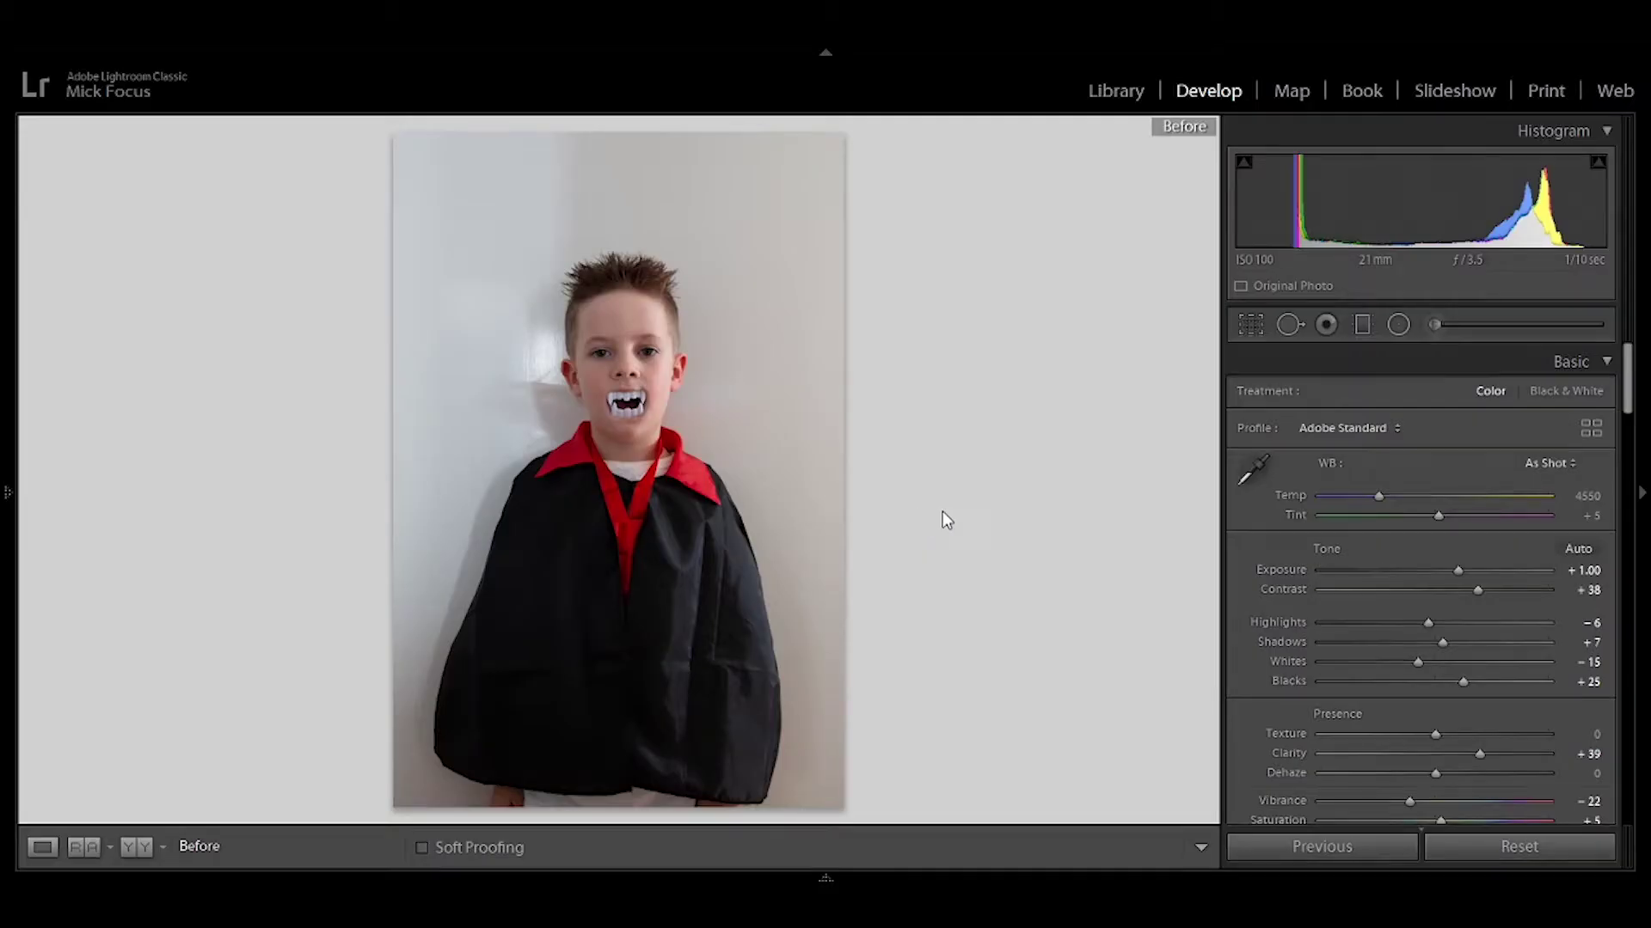
Reveal the Presets panel and scroll through the night and dramatic presets without applying any.
{"action": "mouse_move", "coordinate": [858, 864]}
{"action": "mouse_move", "coordinate": [7, 509]}
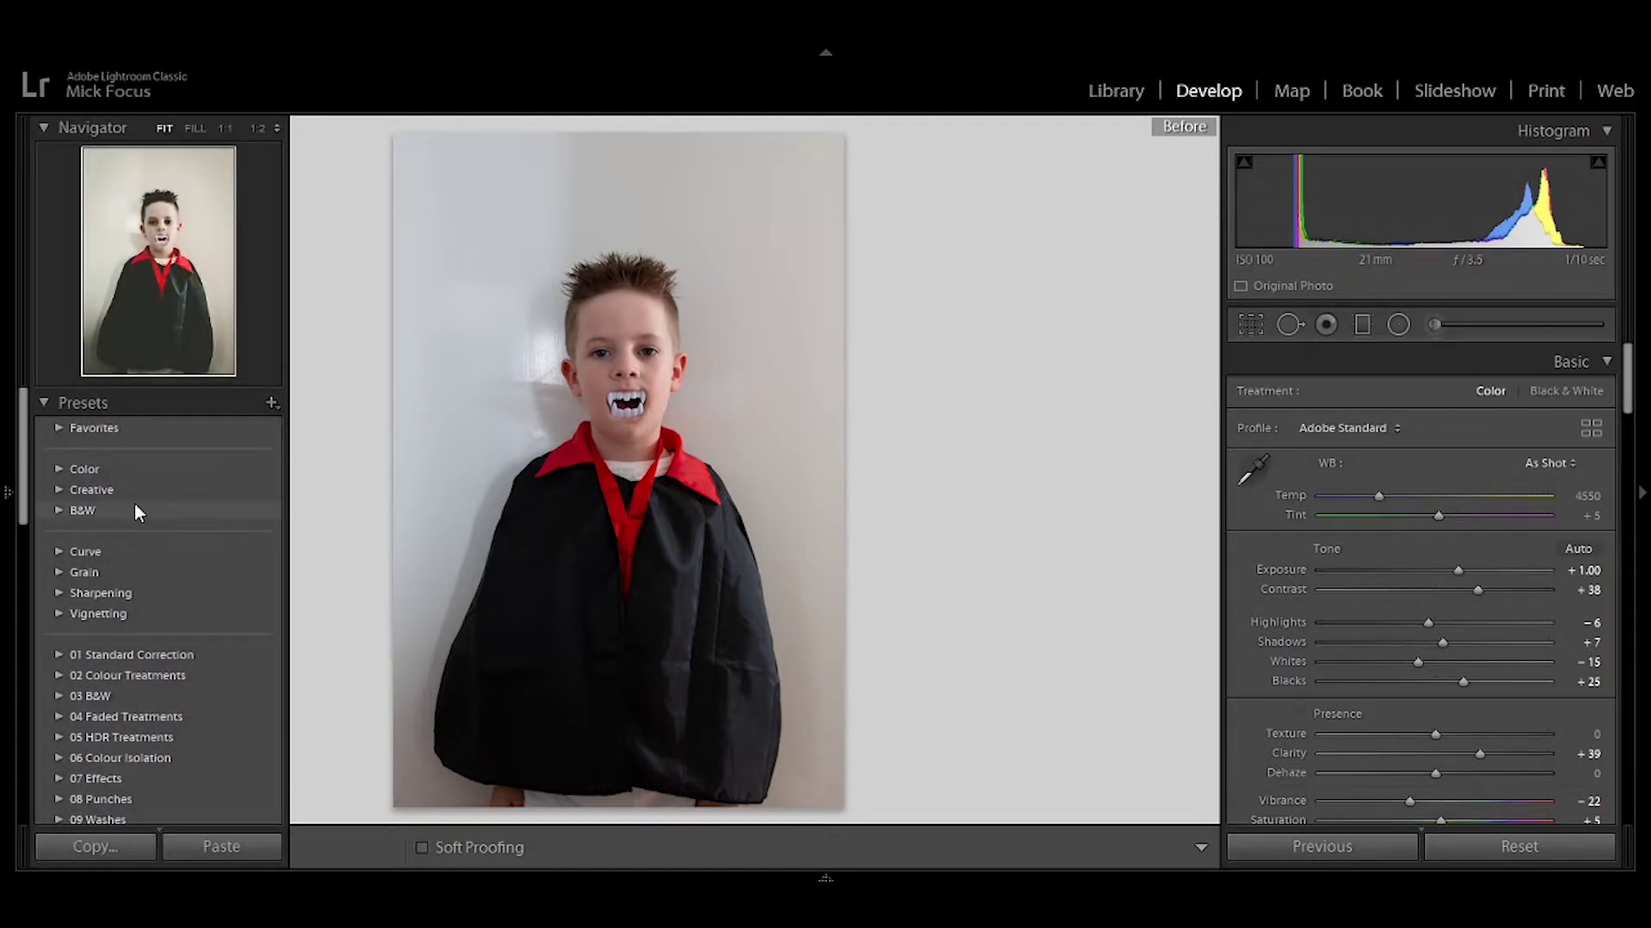
{"action": "scroll", "coordinate": [139, 529], "scroll_direction": "down", "scroll_amount": 5}
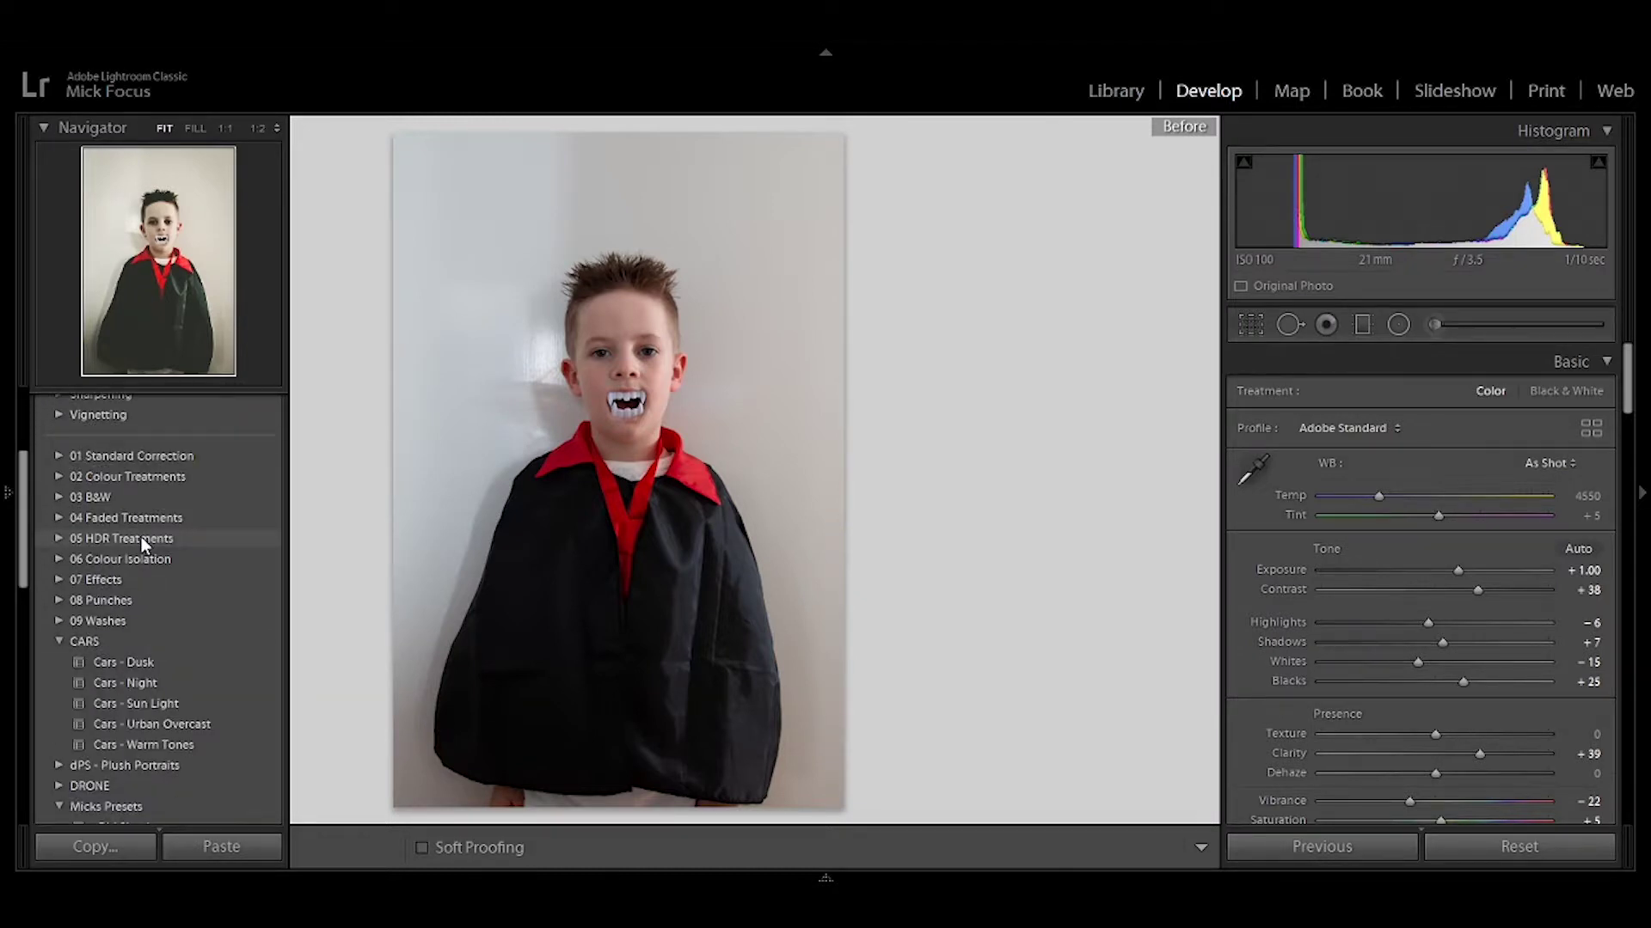
{"action": "scroll", "coordinate": [141, 536], "scroll_direction": "down", "scroll_amount": 2}
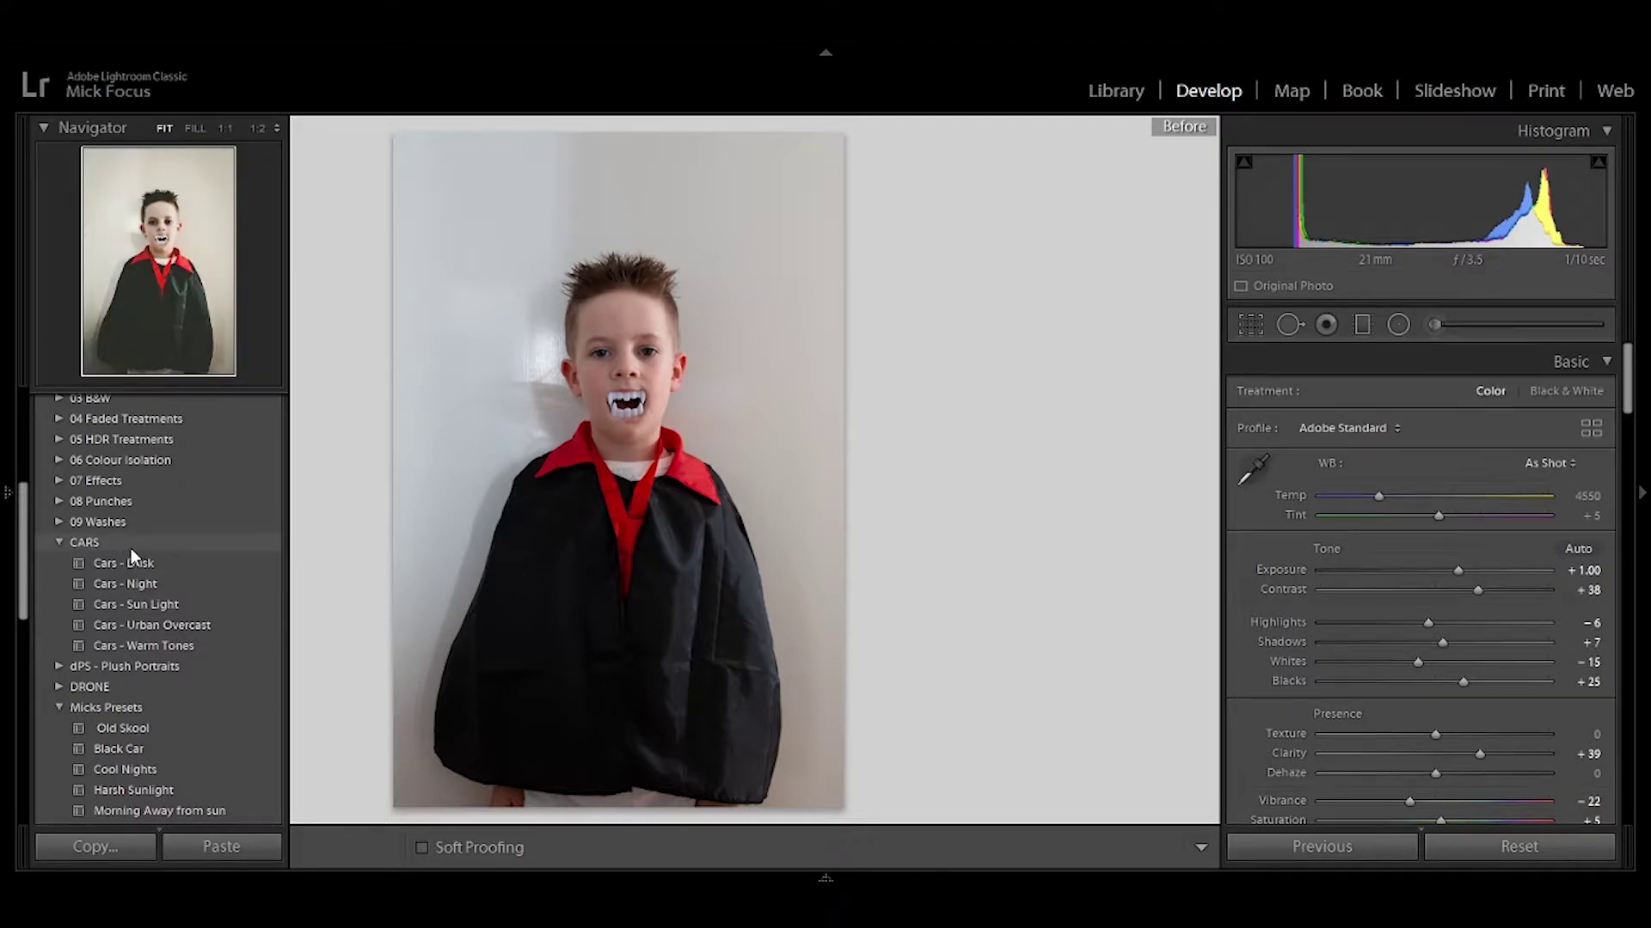
{"action": "scroll", "coordinate": [130, 548], "scroll_direction": "down", "scroll_amount": 2}
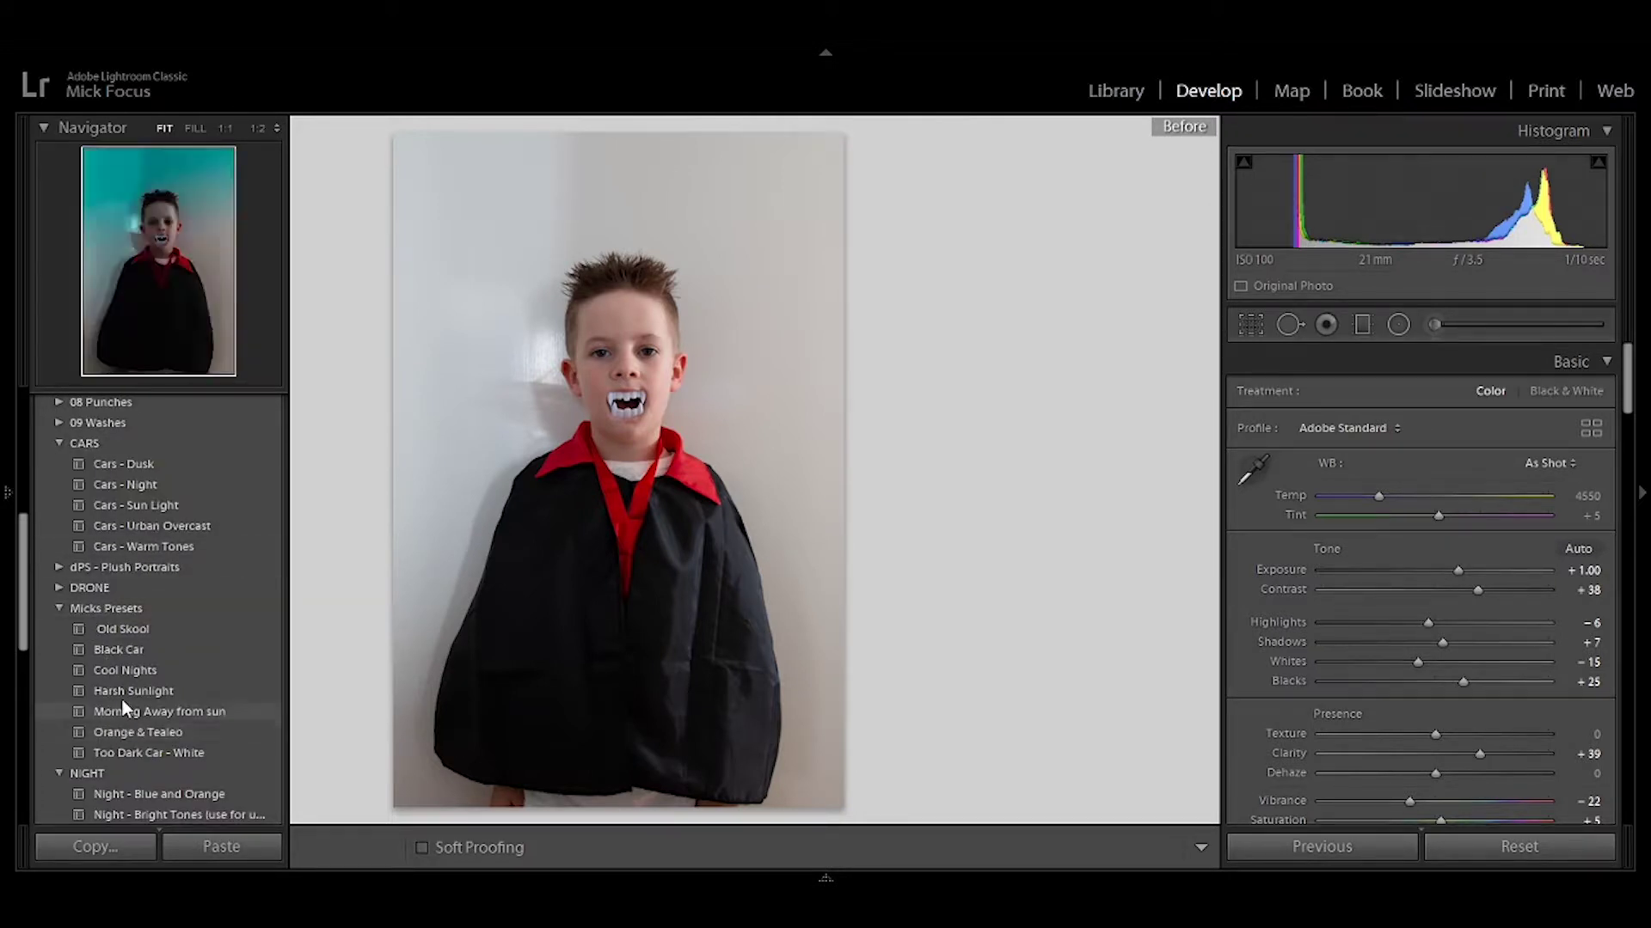
{"action": "scroll", "coordinate": [122, 653], "scroll_direction": "down", "scroll_amount": 4}
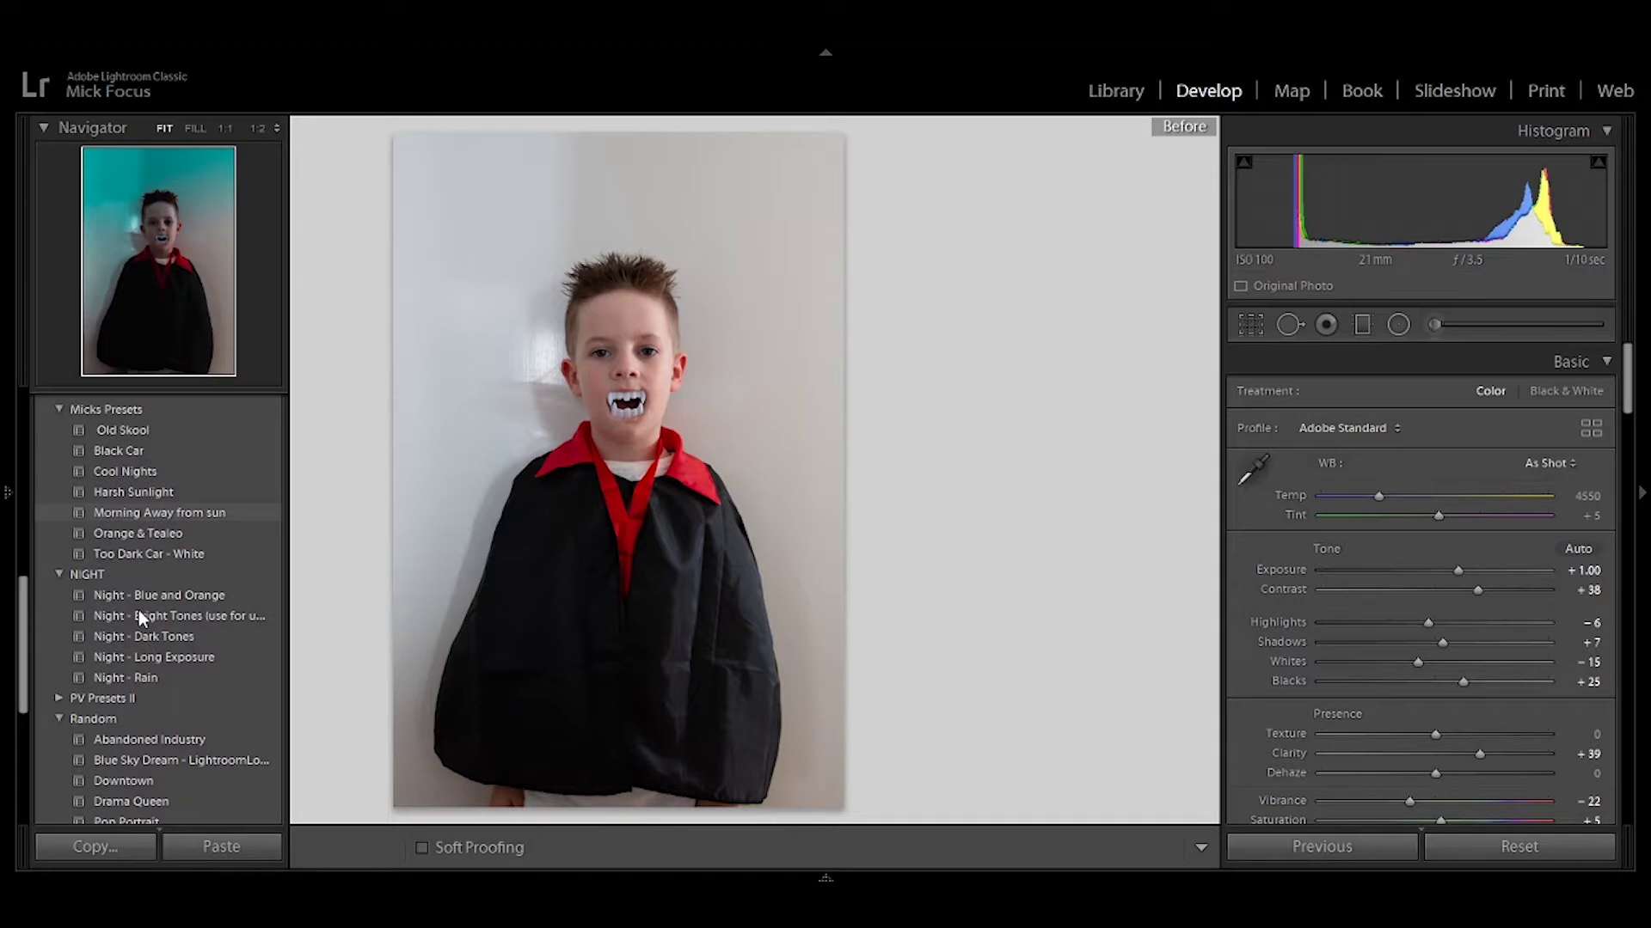
{"action": "scroll", "coordinate": [138, 611], "scroll_direction": "down", "scroll_amount": 2}
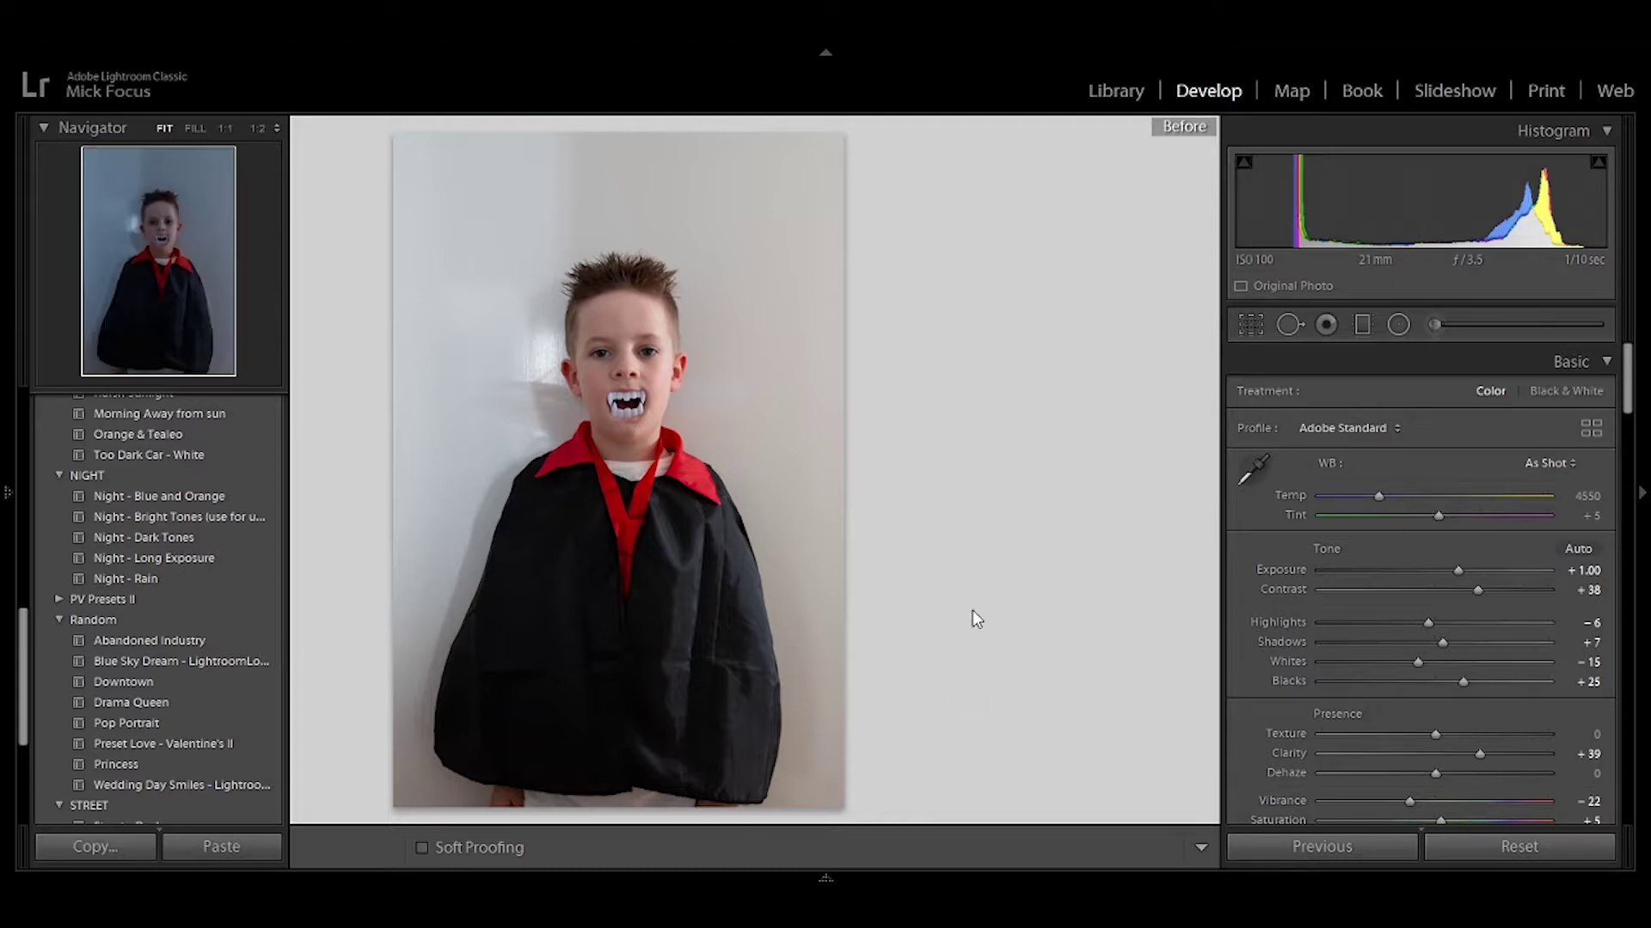
Show the edited After view and inspect the face brush adjustment's mask overlay.
{"action": "key", "text": "F7"}
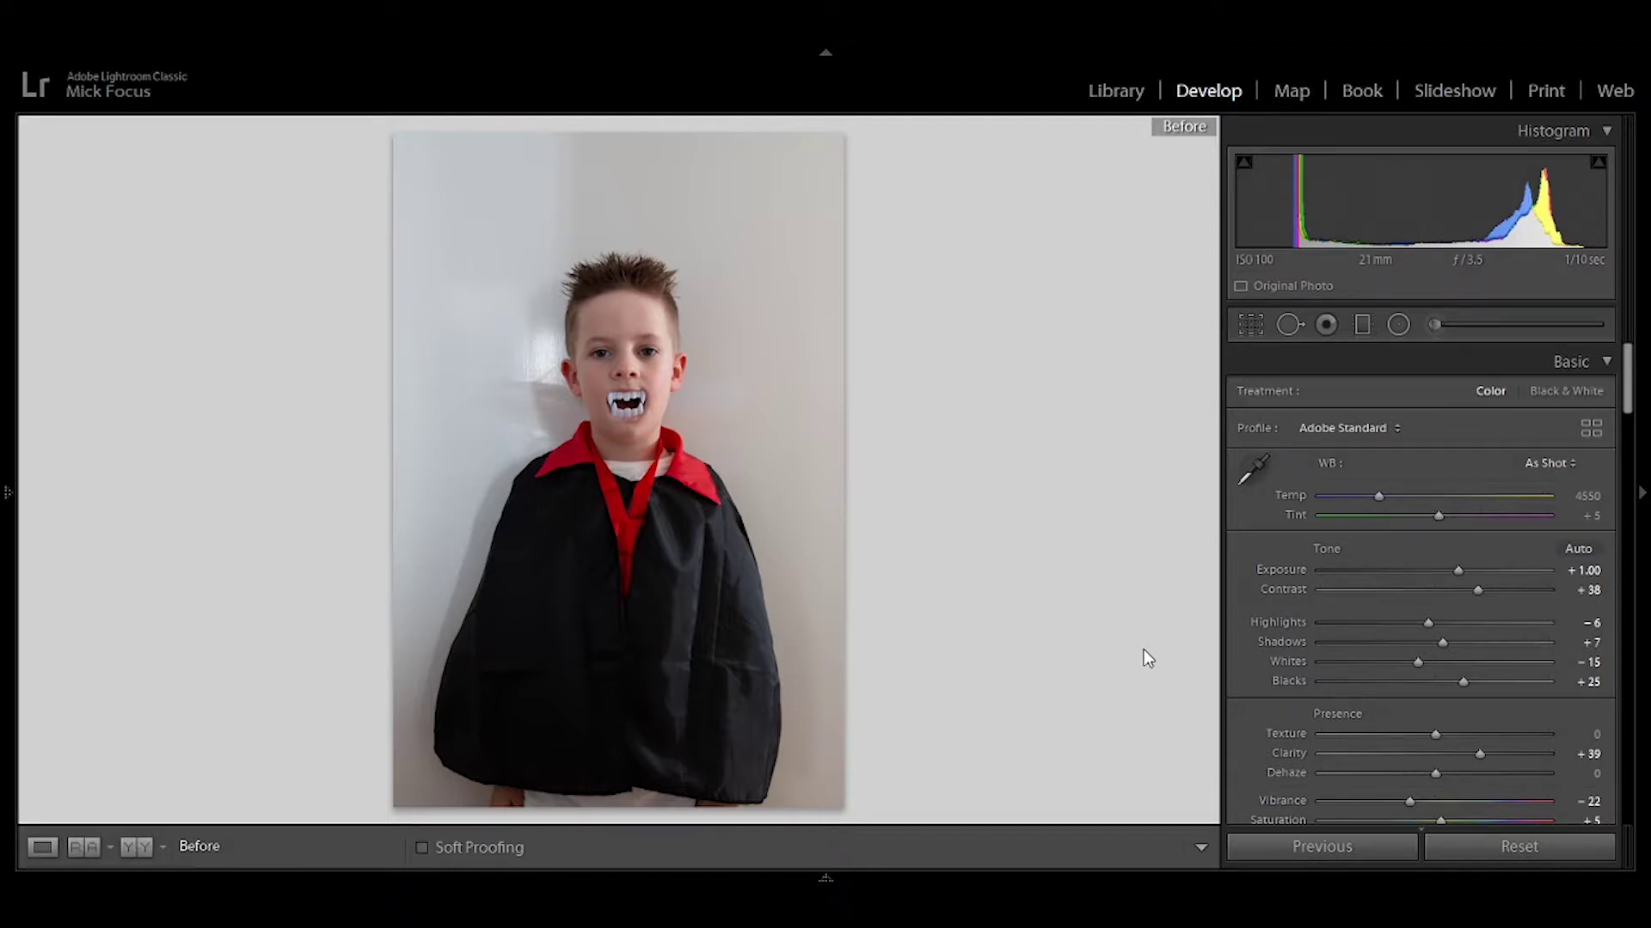
{"action": "key", "text": "backslash"}
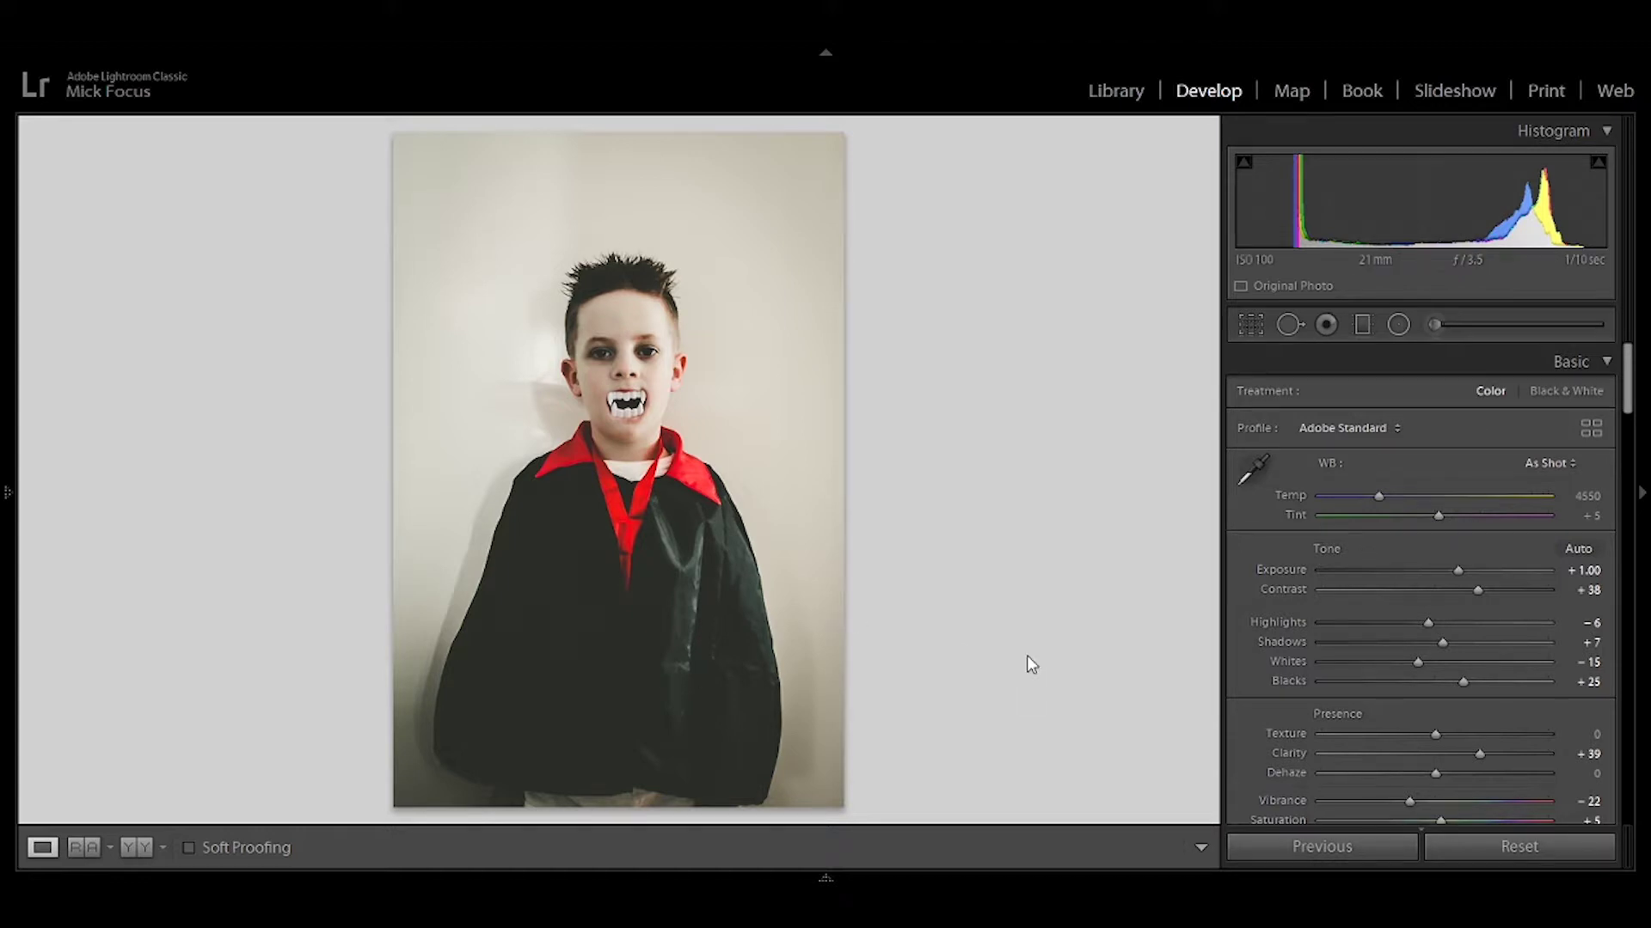
{"action": "left_click", "coordinate": [1433, 327]}
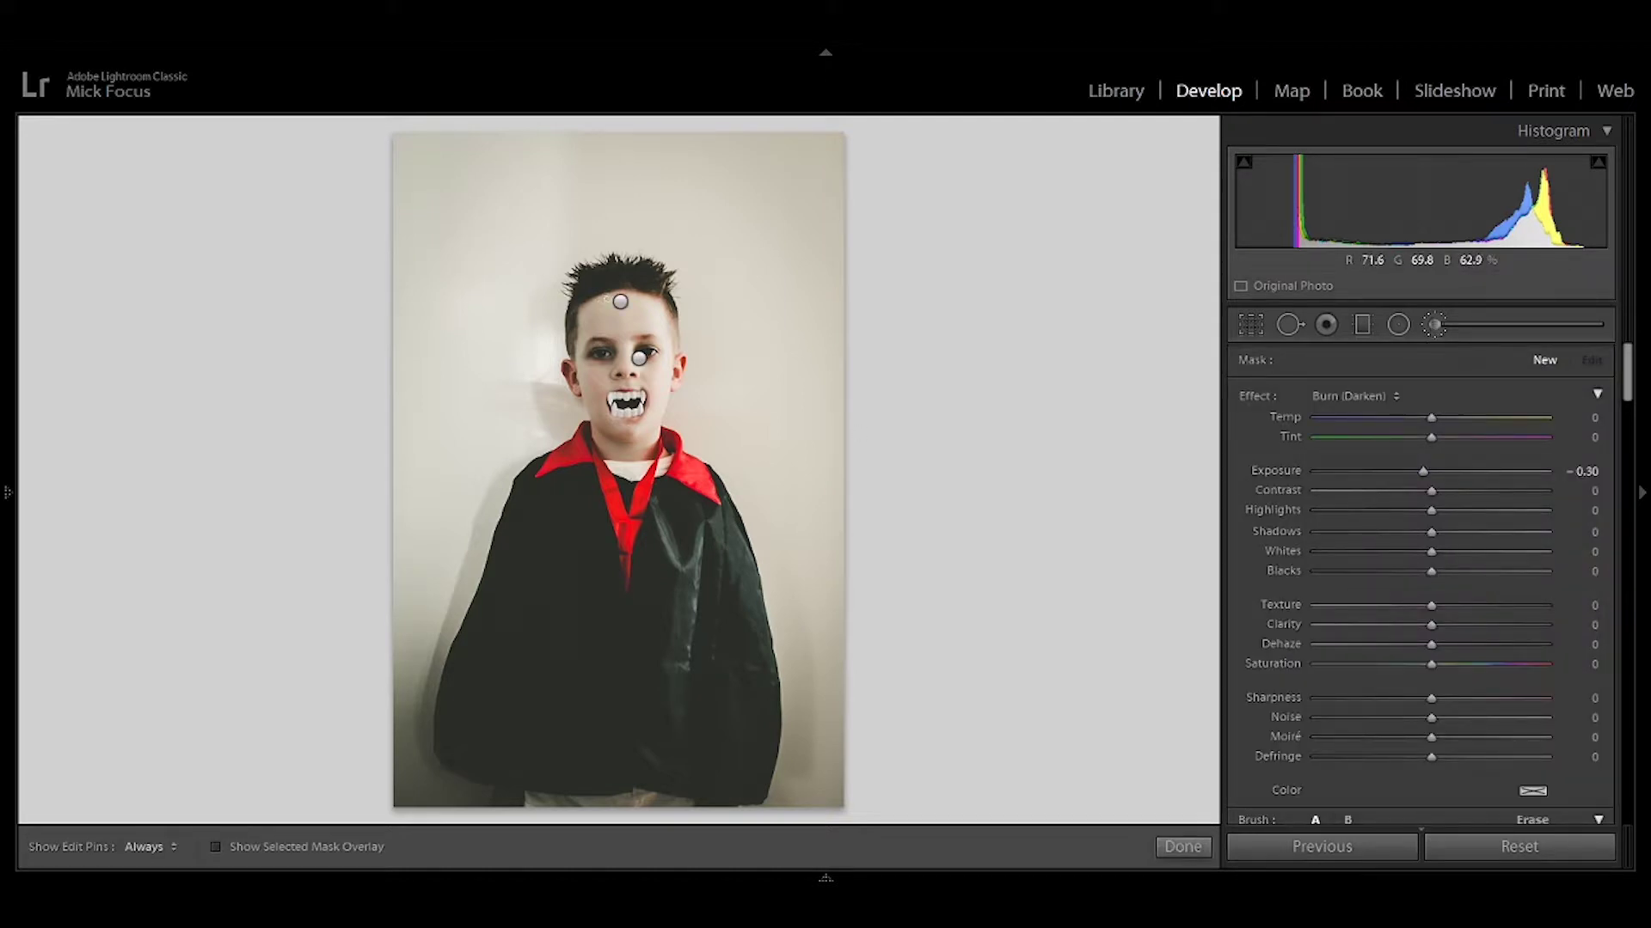
{"action": "left_click", "coordinate": [621, 304]}
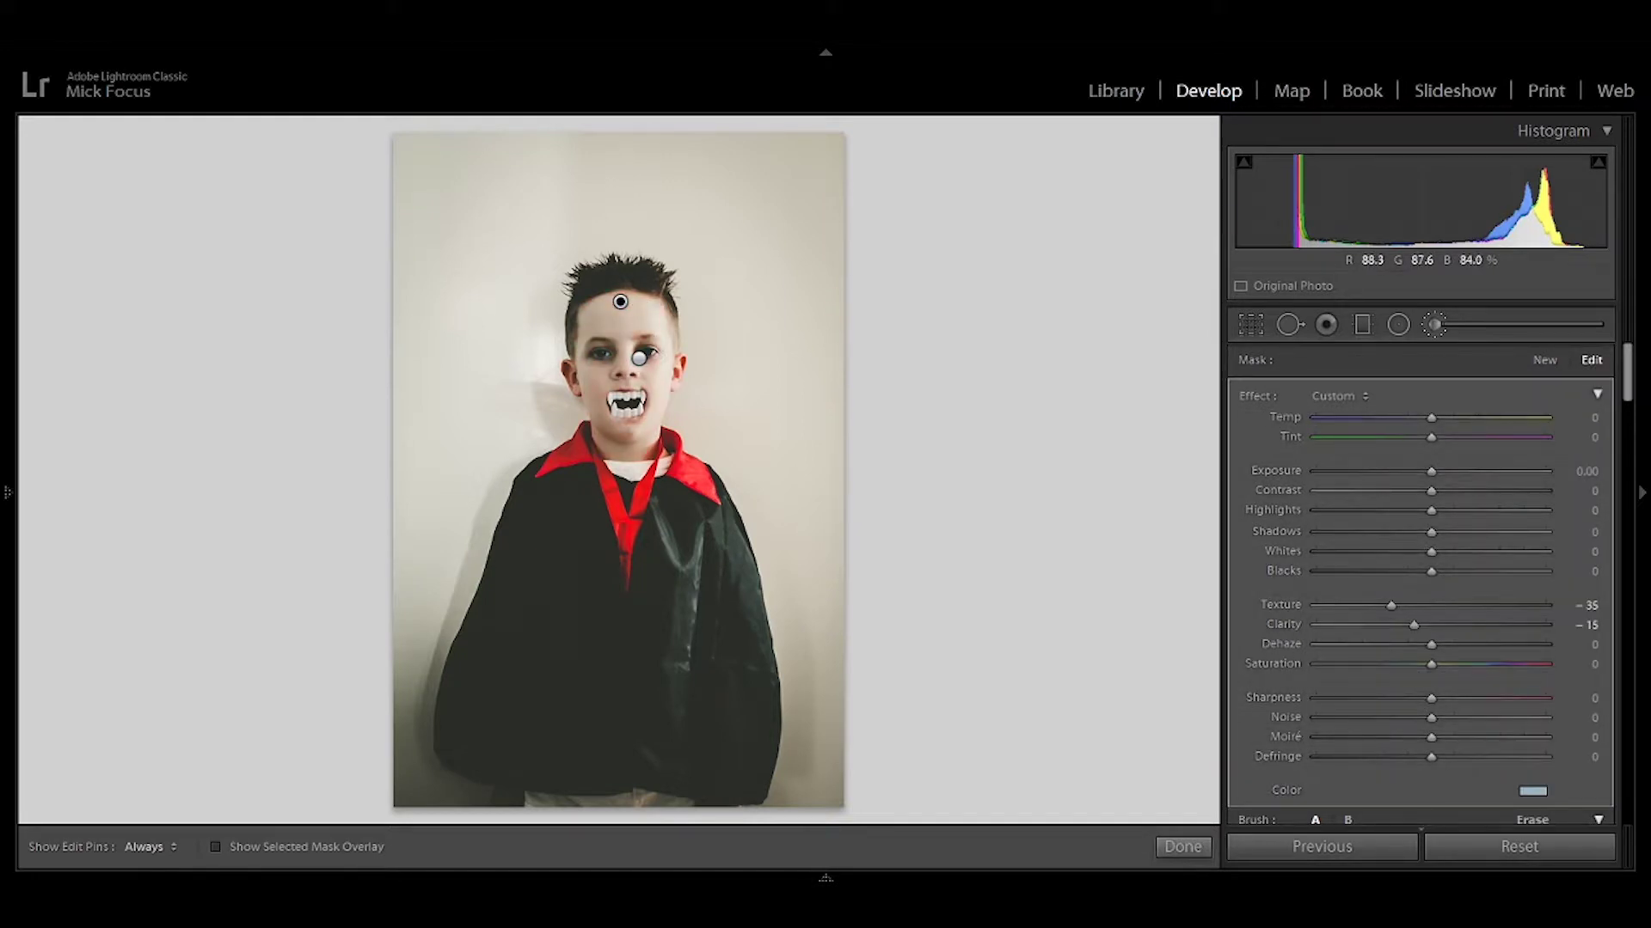
{"action": "left_click", "coordinate": [215, 847]}
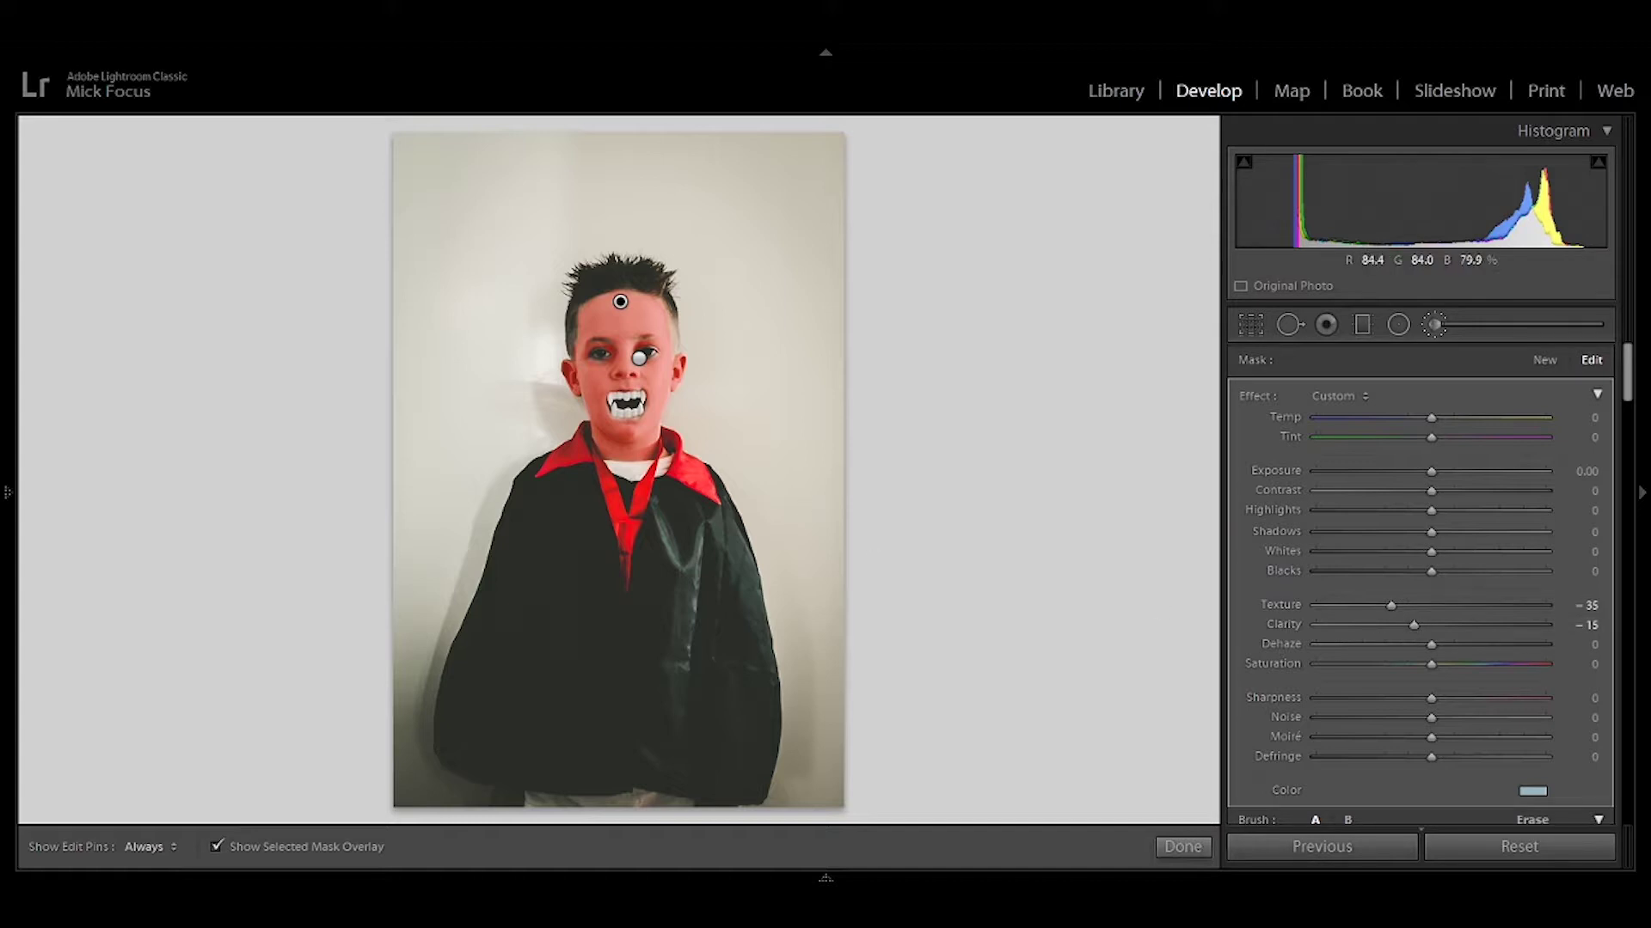
{"action": "left_click", "coordinate": [217, 848]}
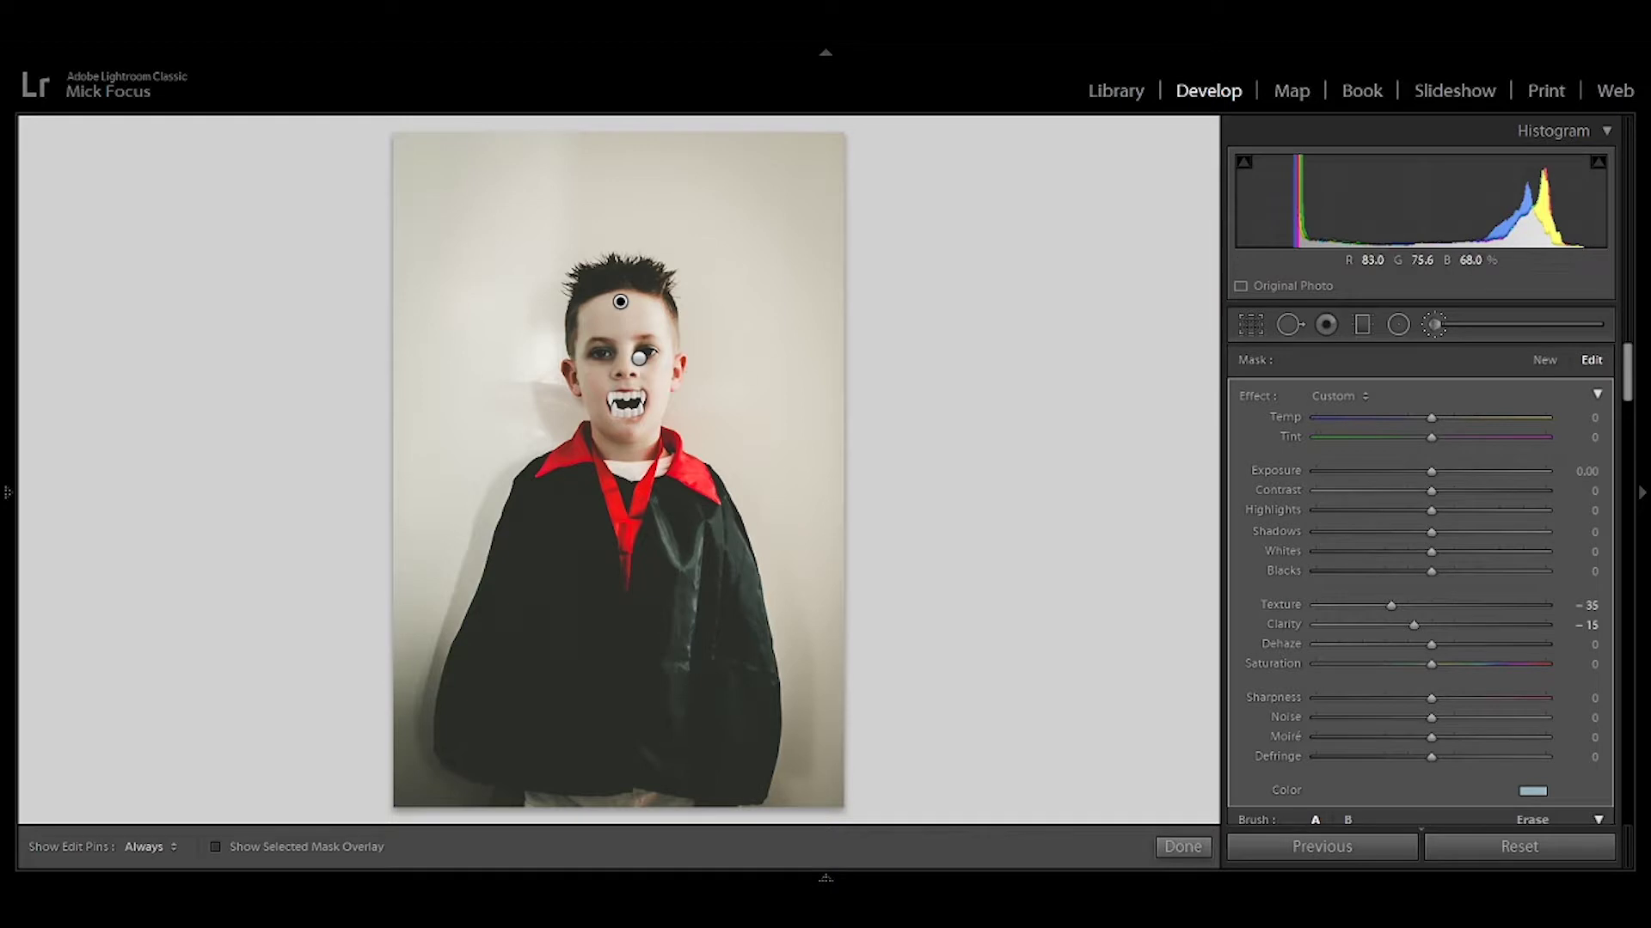
Inspect the eye-darkening brush adjustment (Exposure −0.32) and its mask overlay.
{"action": "left_click", "coordinate": [640, 359]}
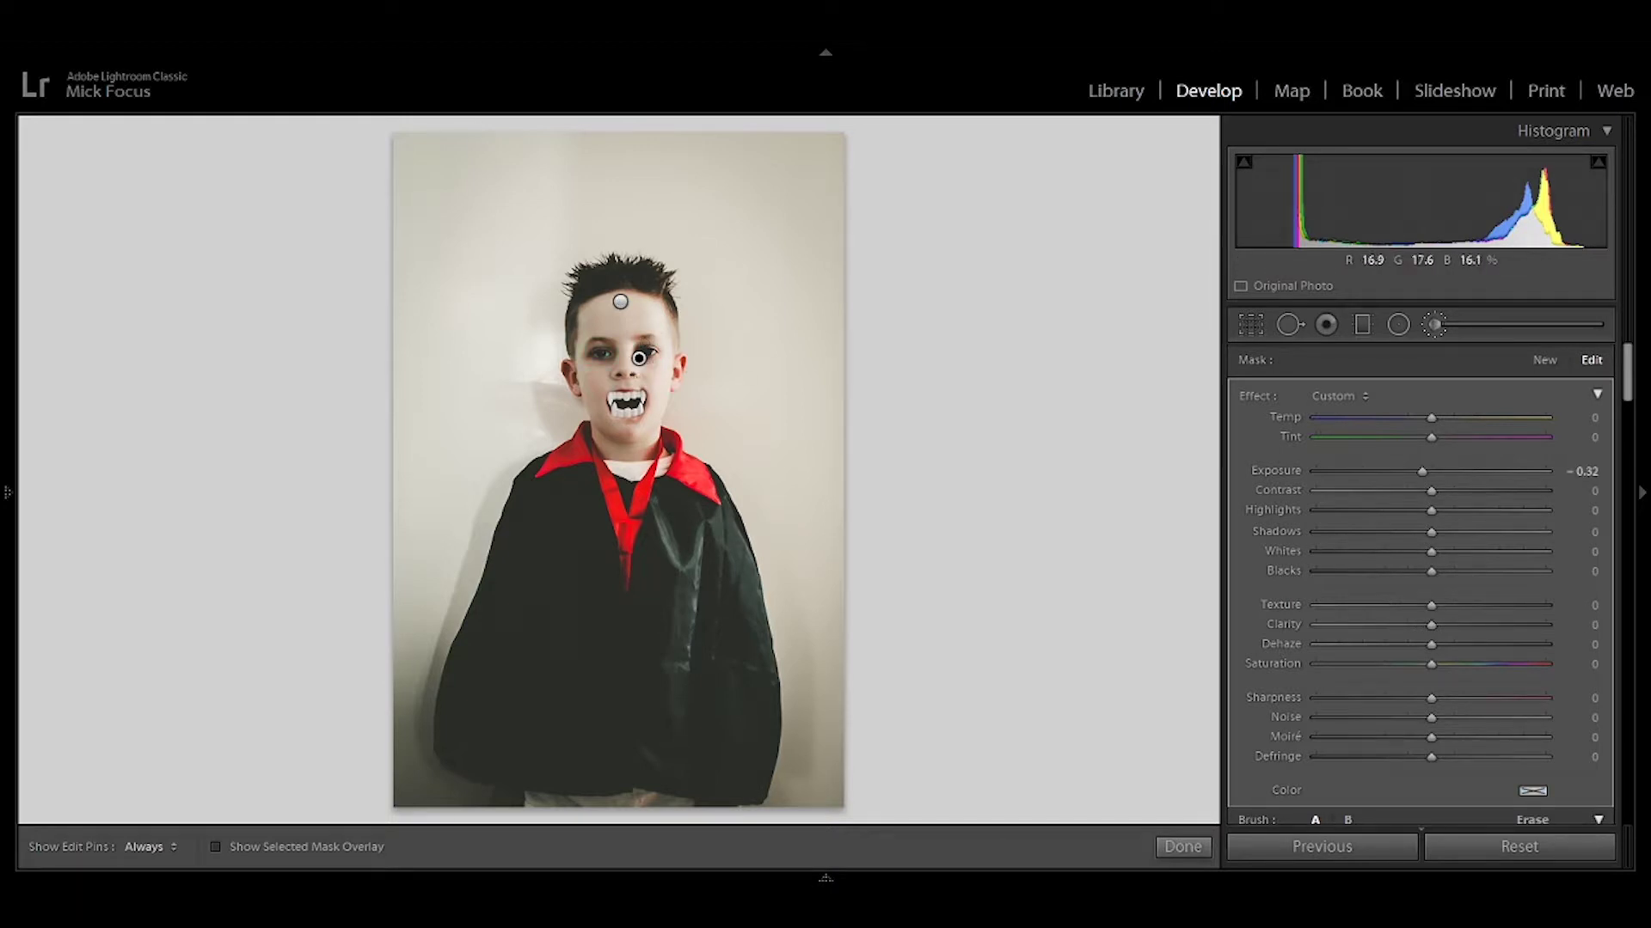
{"action": "left_click", "coordinate": [216, 848]}
{"action": "left_click", "coordinate": [216, 848]}
Finish the brush adjustments and send the boy photo to Photoshop CC 2019 via Edit In.
{"action": "left_click", "coordinate": [1187, 851]}
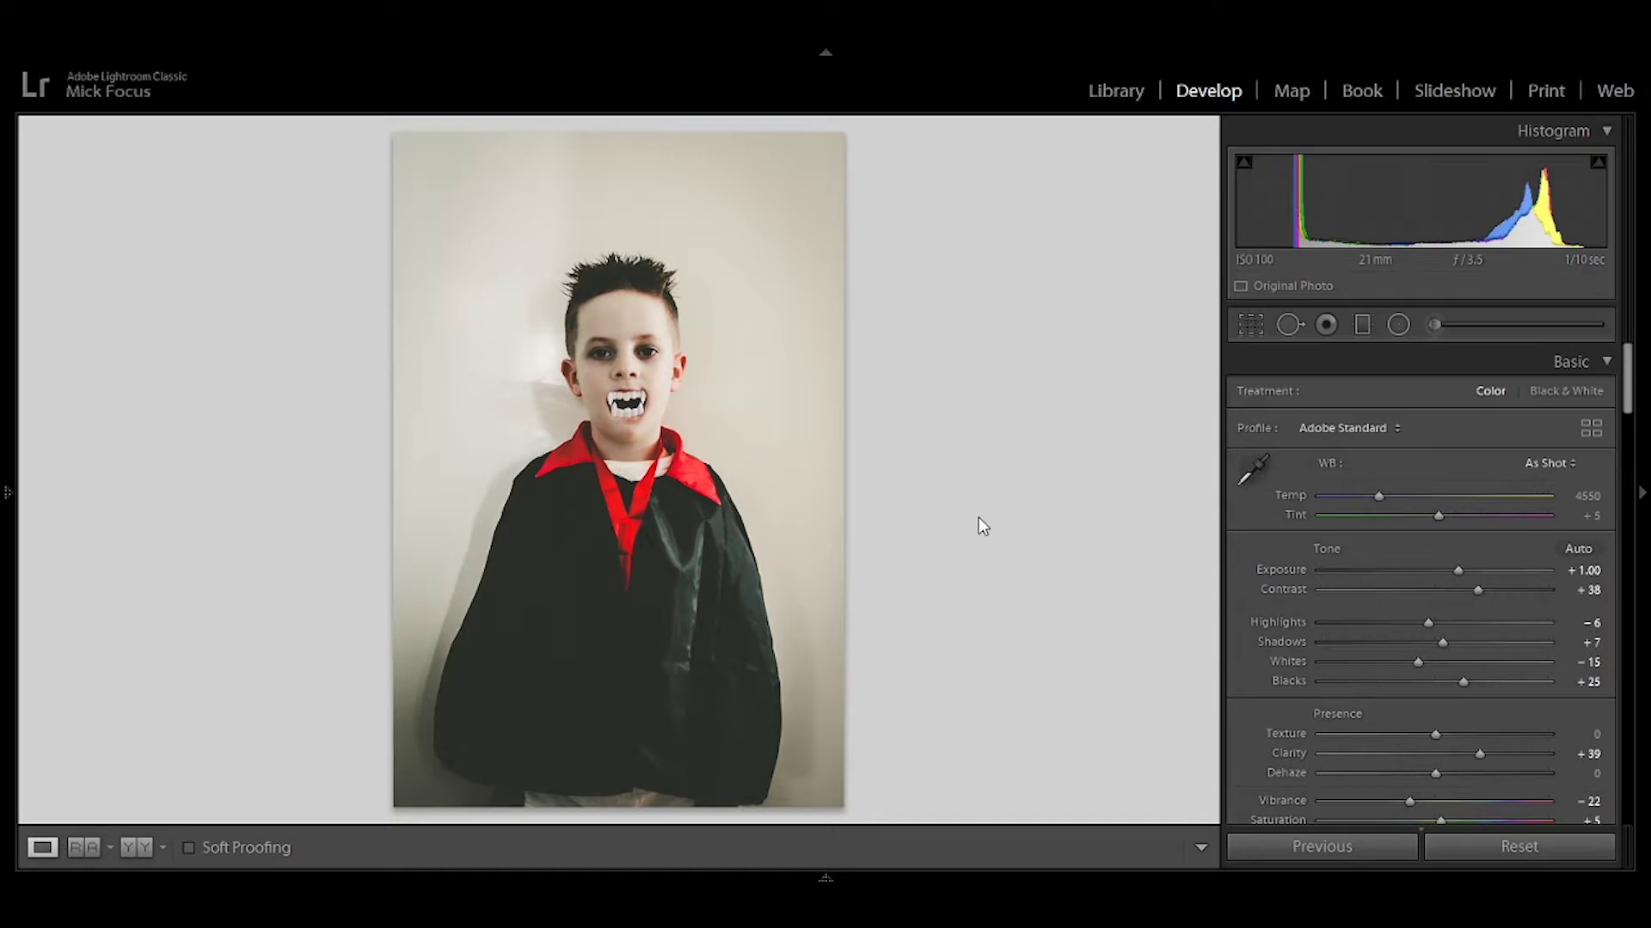
{"action": "right_click", "coordinate": [685, 501]}
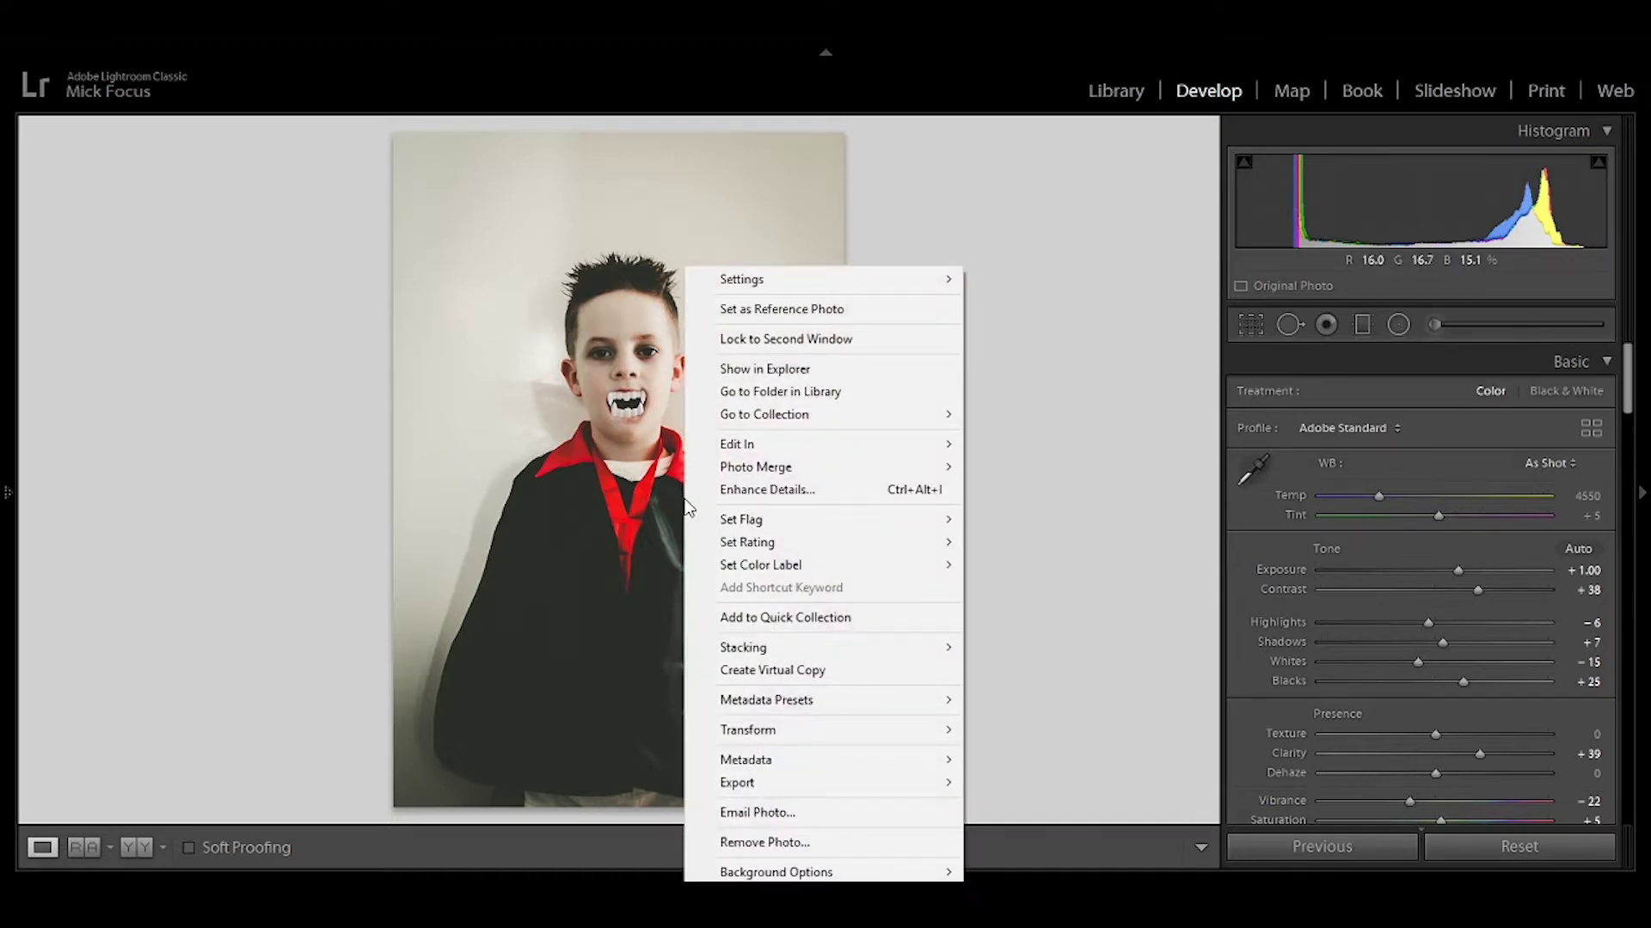
{"action": "mouse_move", "coordinate": [736, 451]}
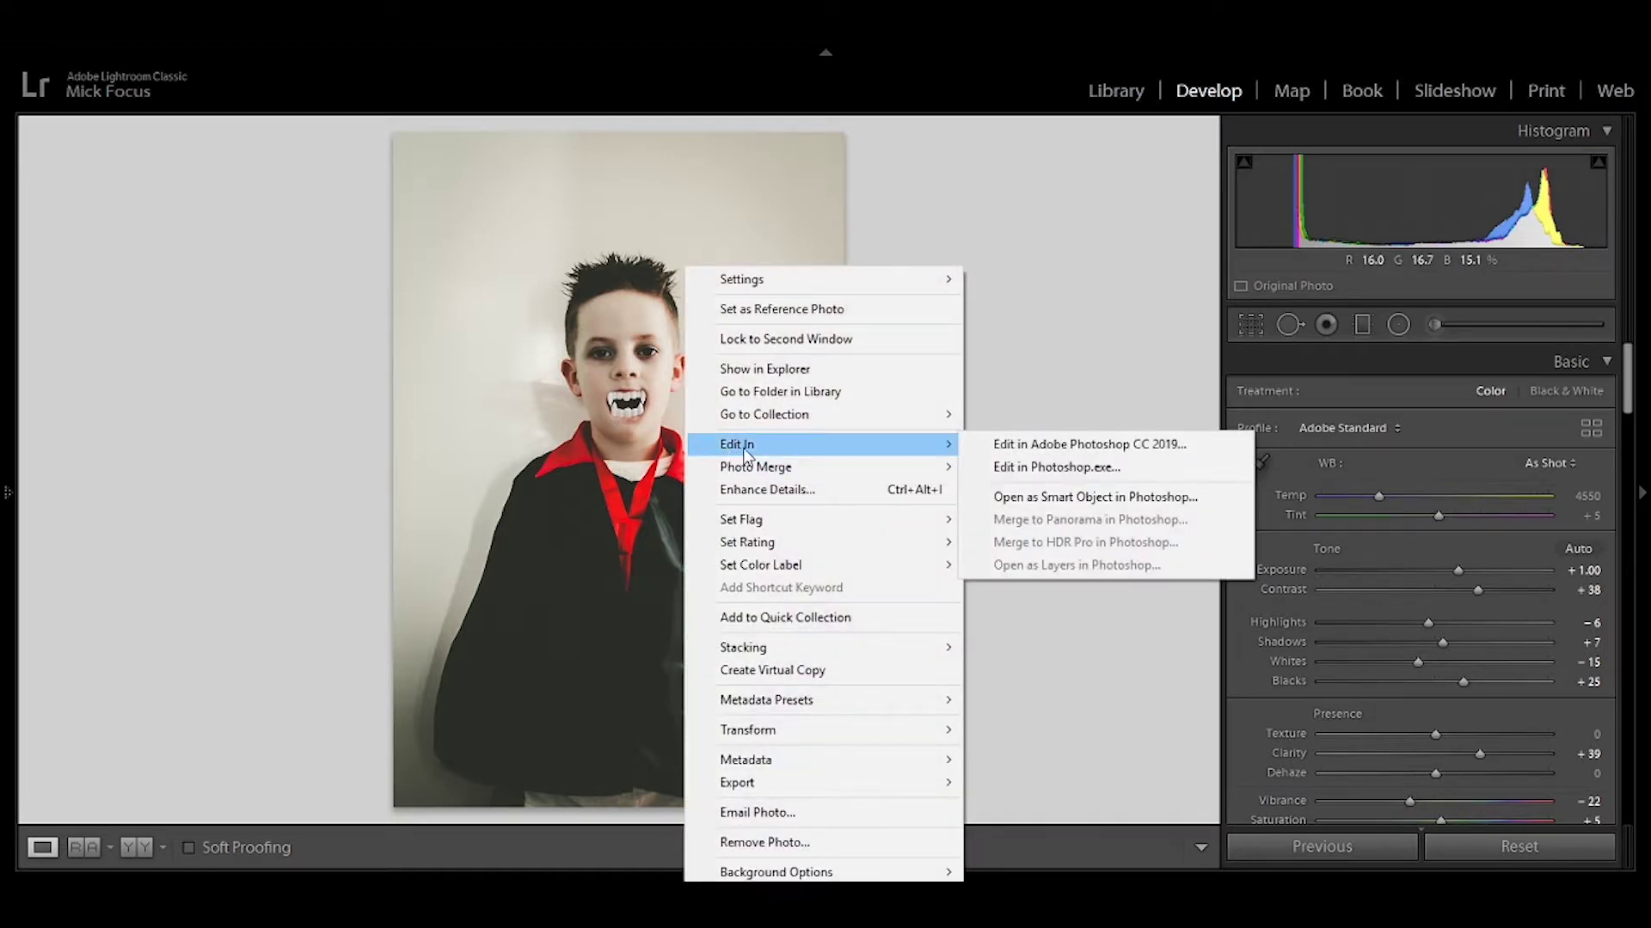
{"action": "left_click", "coordinate": [1025, 449]}
{"action": "left_click", "coordinate": [859, 726]}
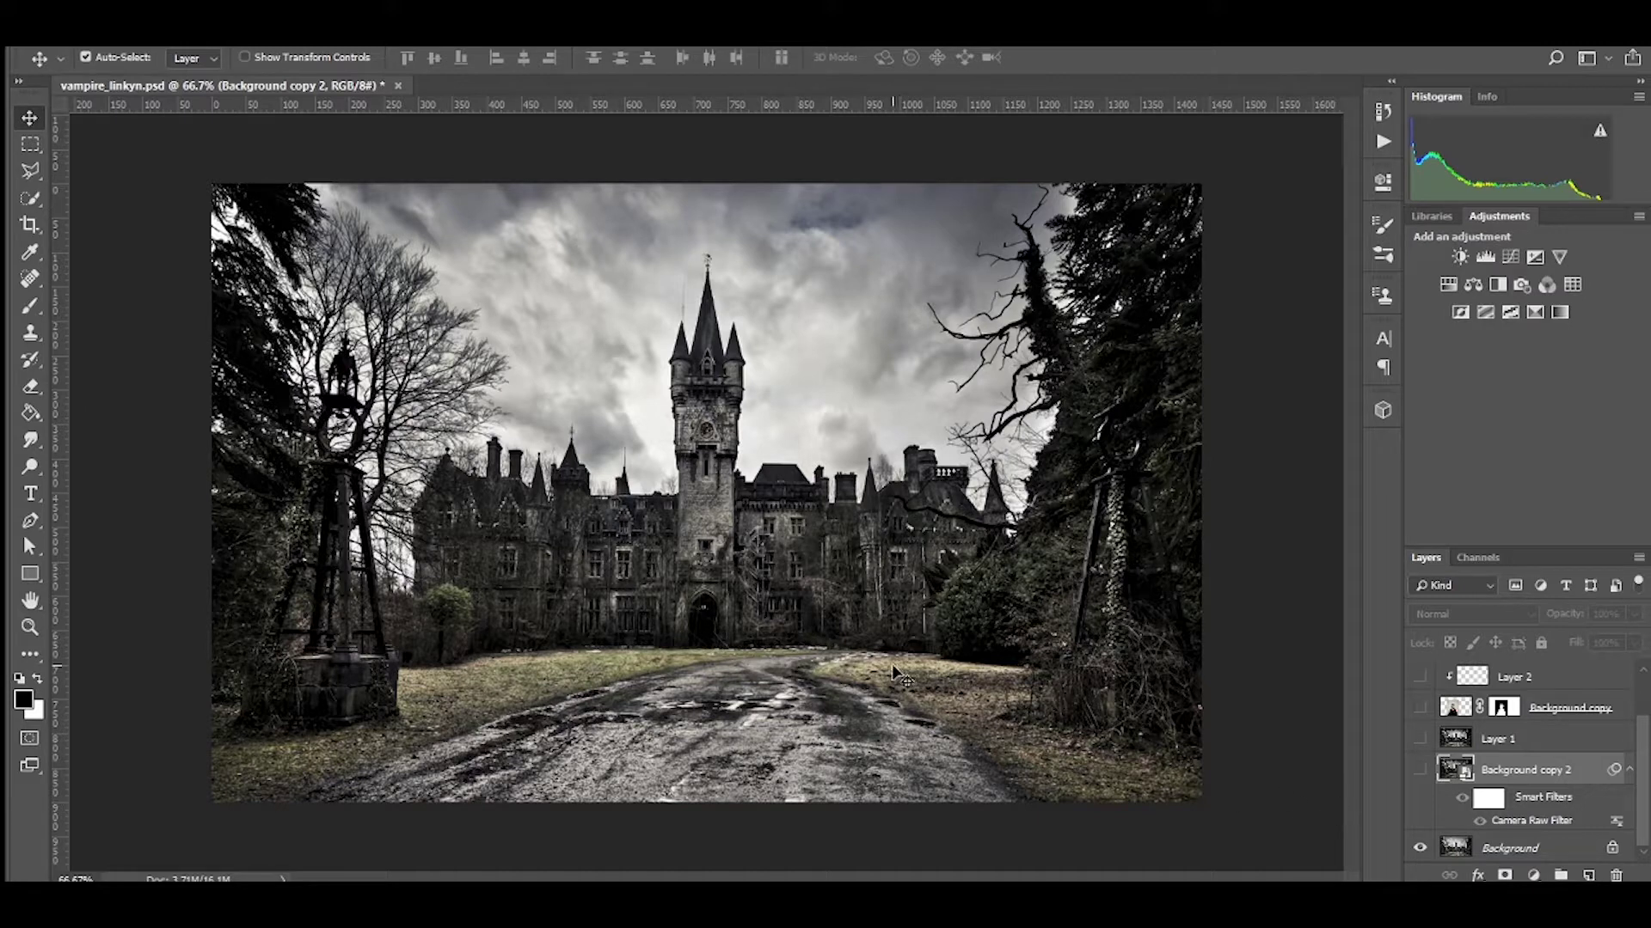
Duplicate the Background layer, then delete the extra Background copy 3.
{"action": "left_click", "coordinate": [1510, 848]}
{"action": "key", "text": "ctrl+j"}
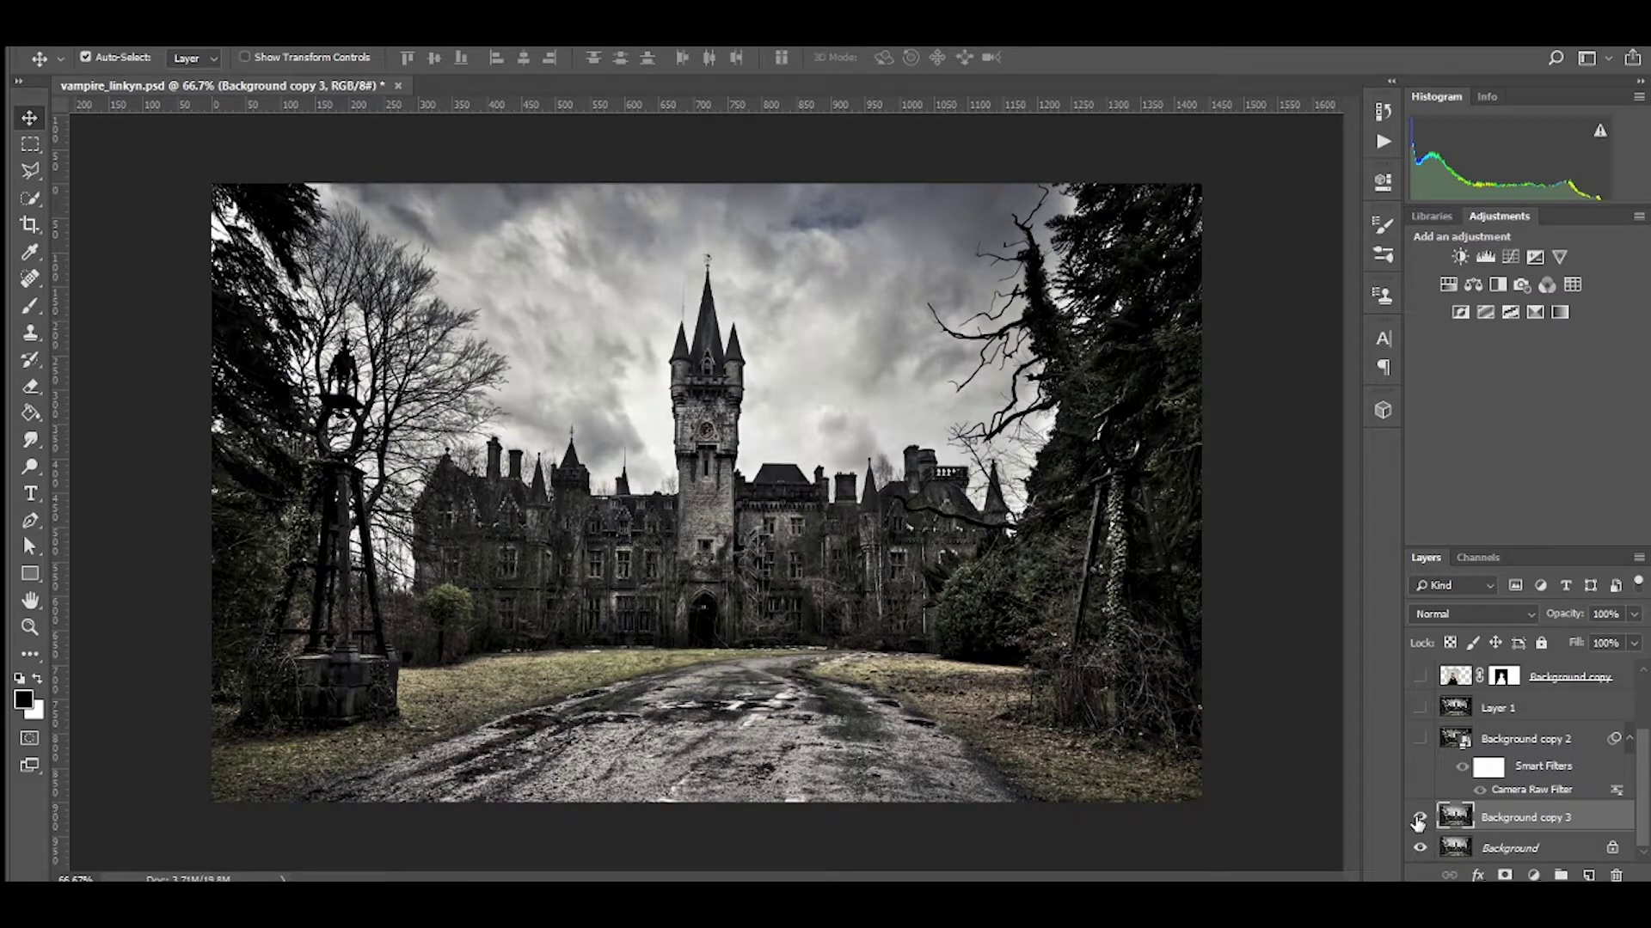
{"action": "left_click", "coordinate": [1419, 821]}
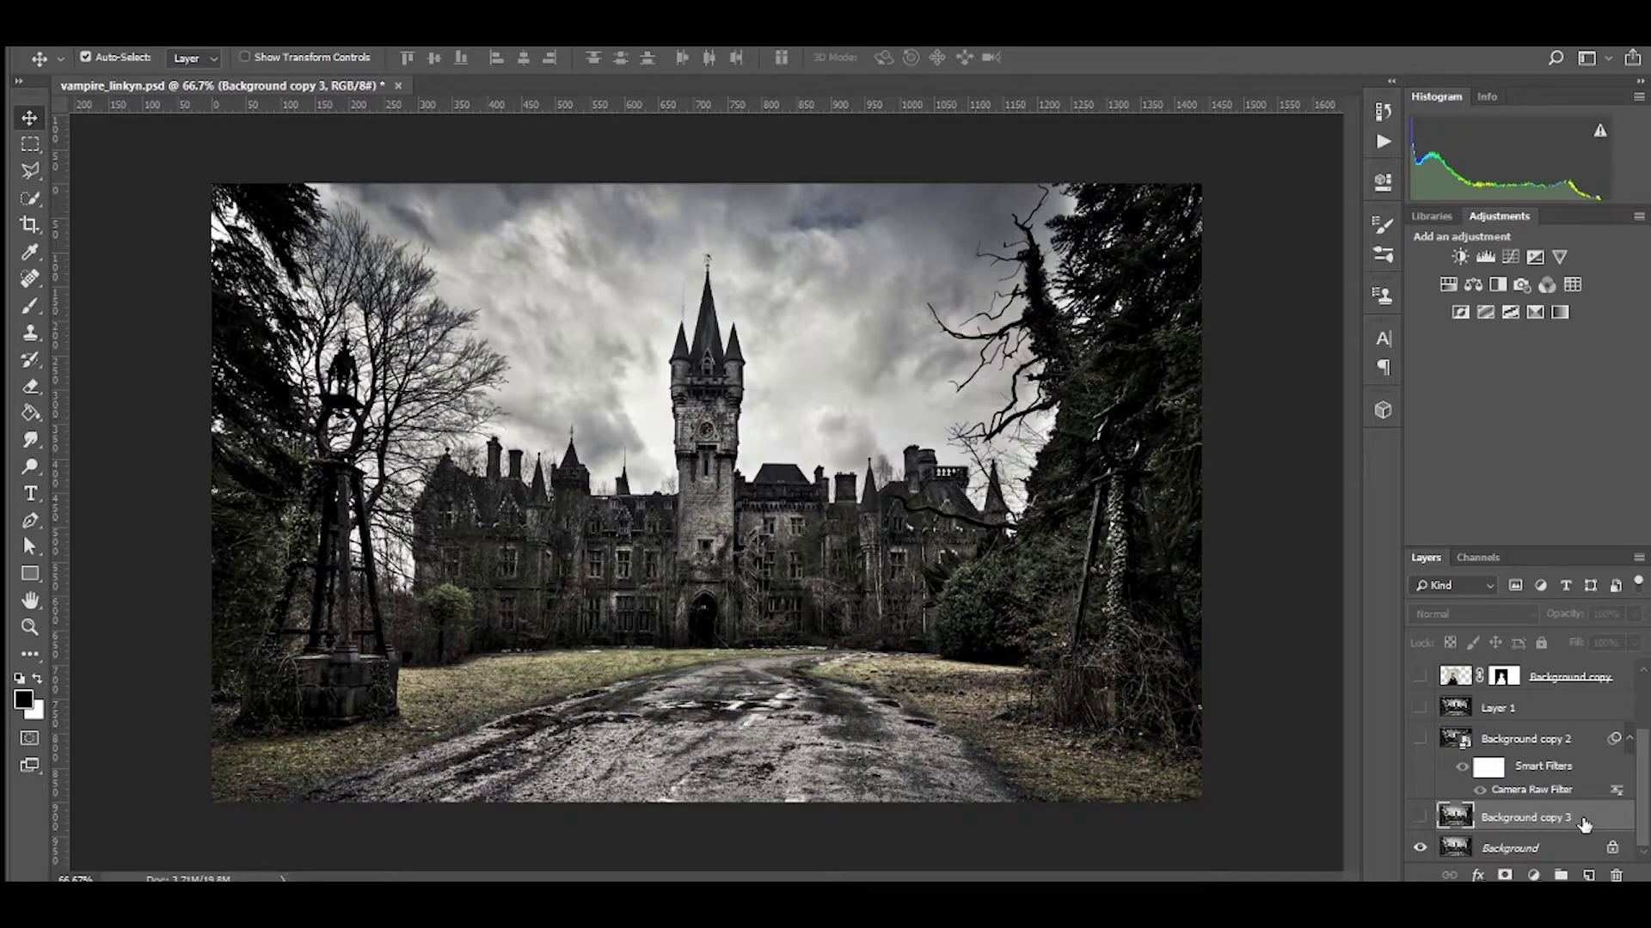
{"action": "key", "text": "Delete"}
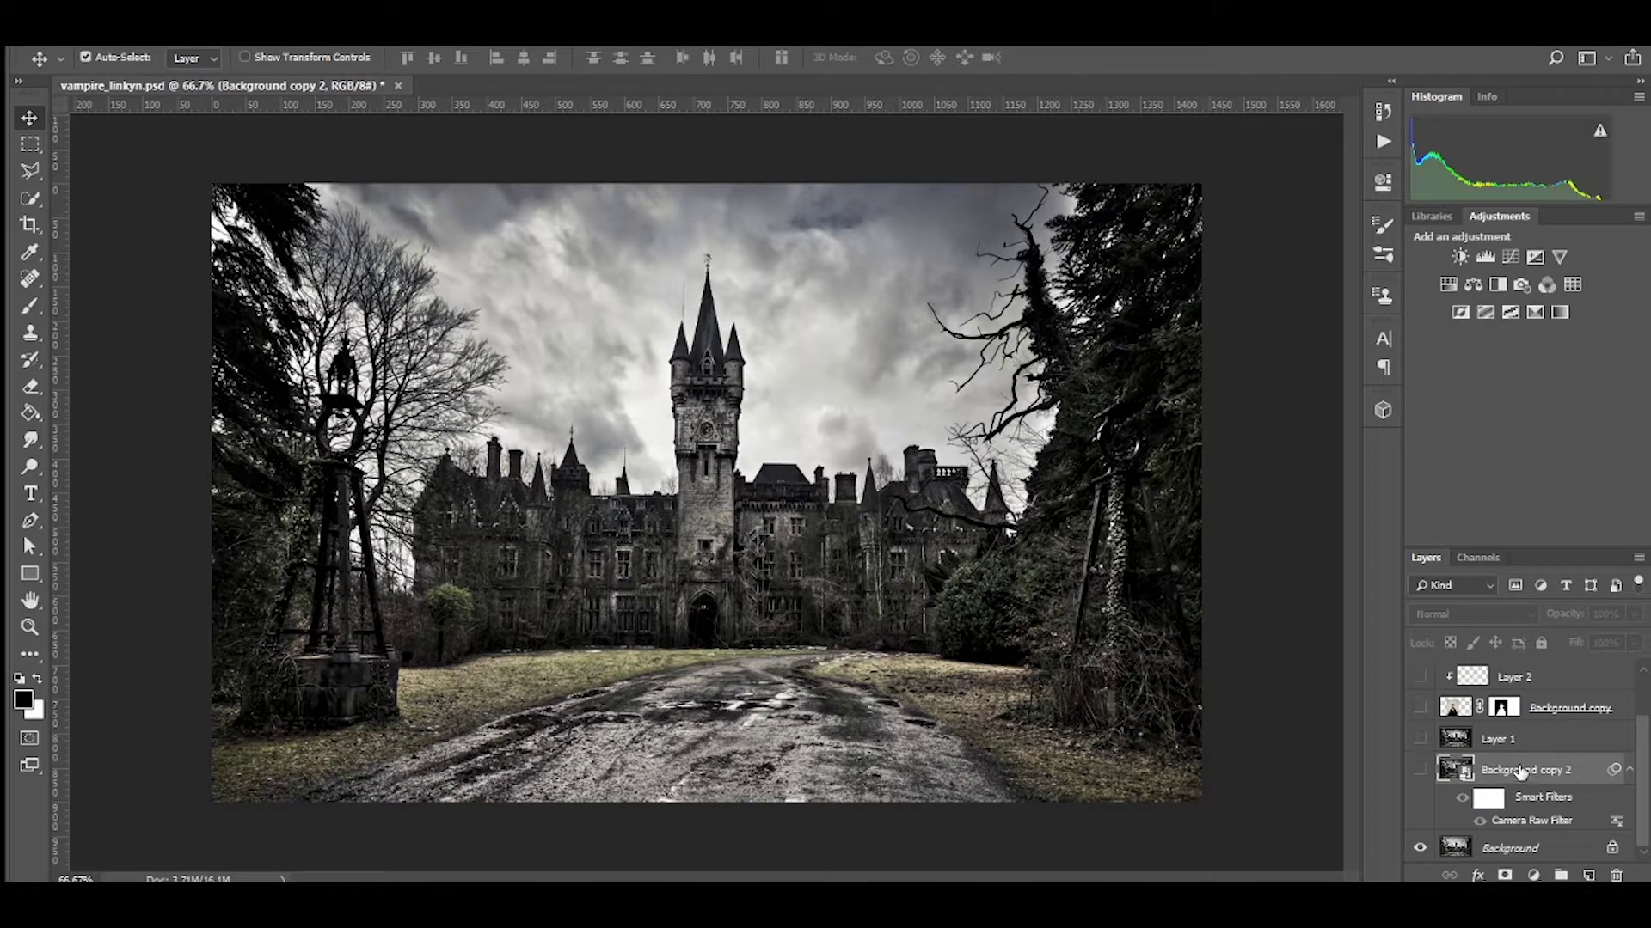
{"action": "right_click", "coordinate": [1520, 772]}
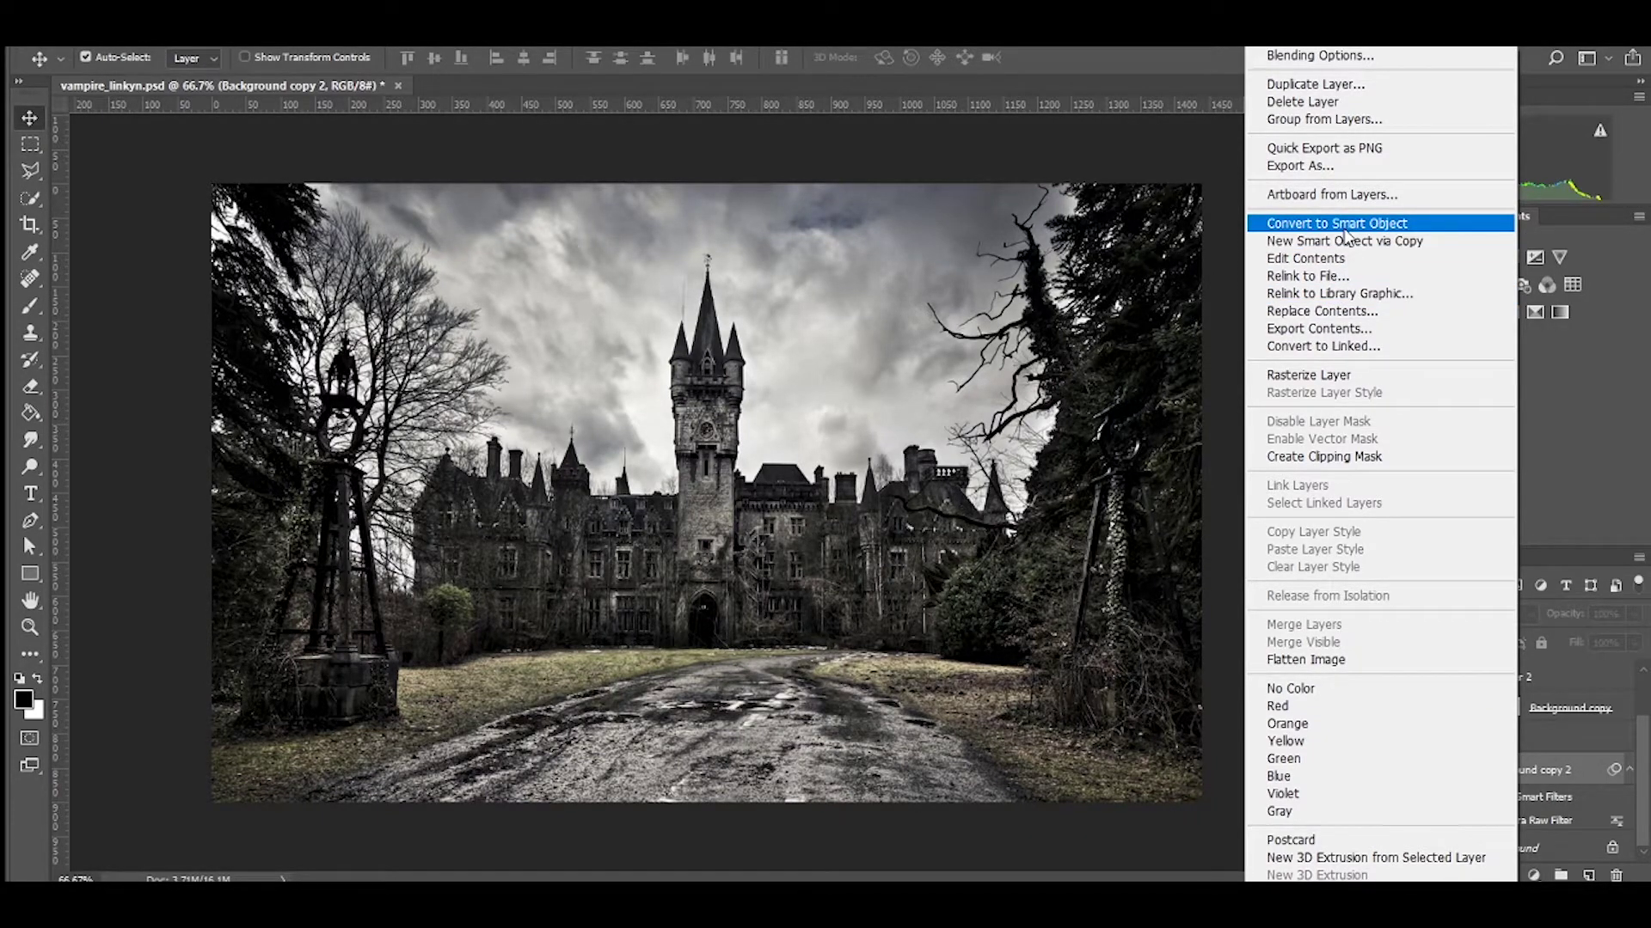
{"action": "left_click", "coordinate": [1544, 564]}
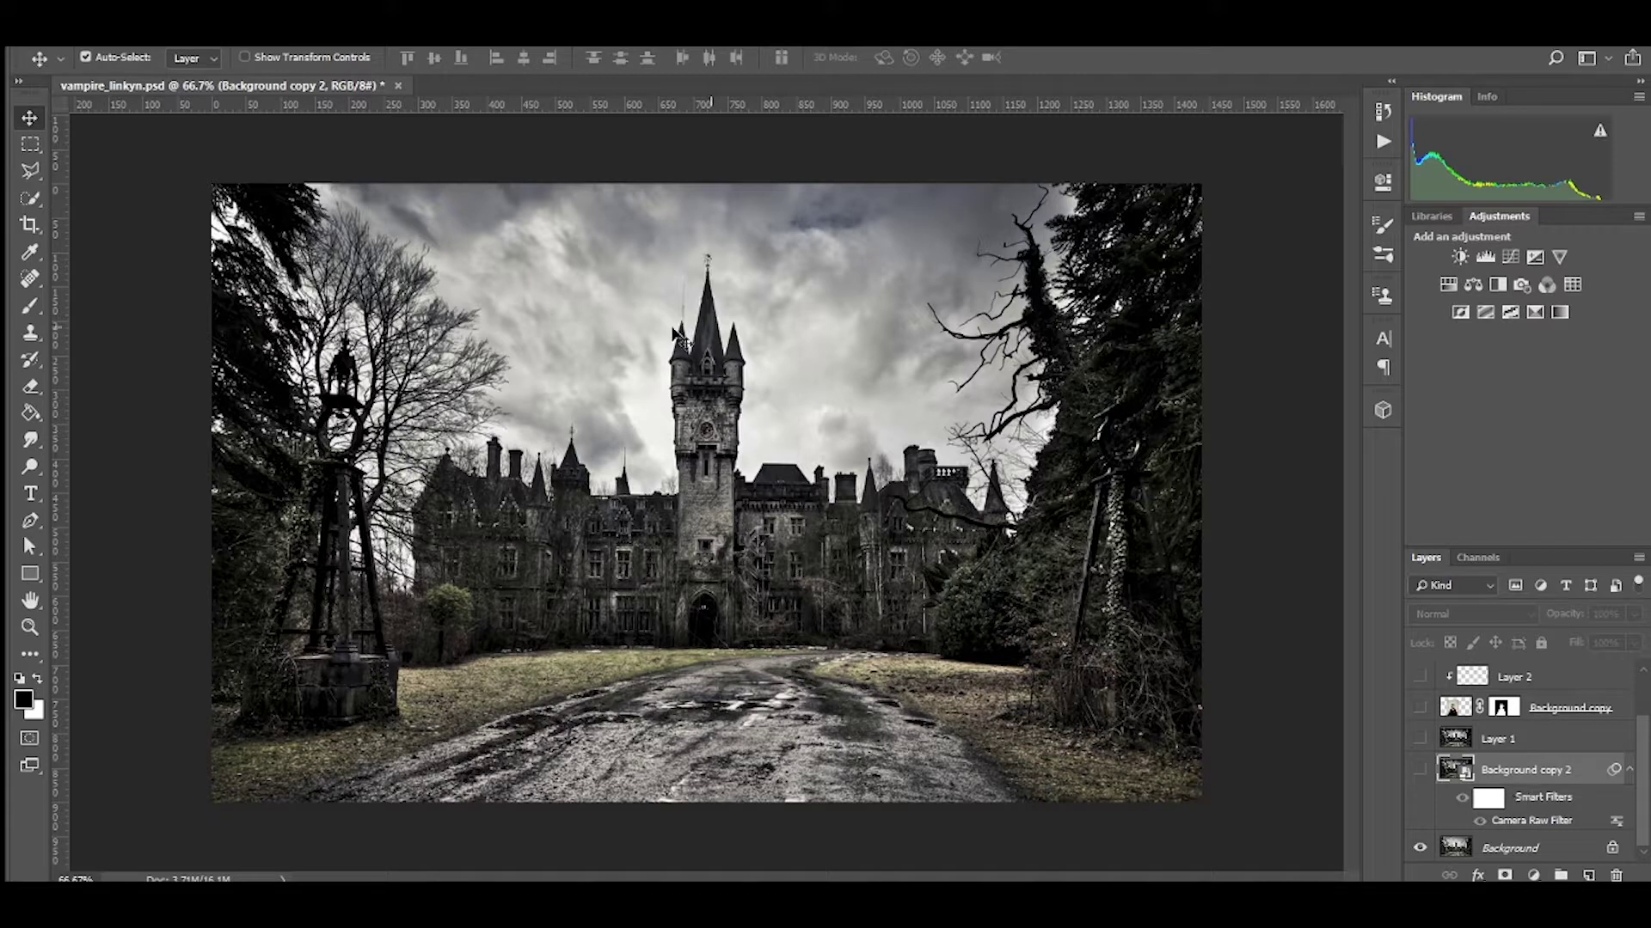
Toggle Background copy 2 to compare the darkened castle, then reopen the Camera Raw Filter.
{"action": "key", "text": "alt+t"}
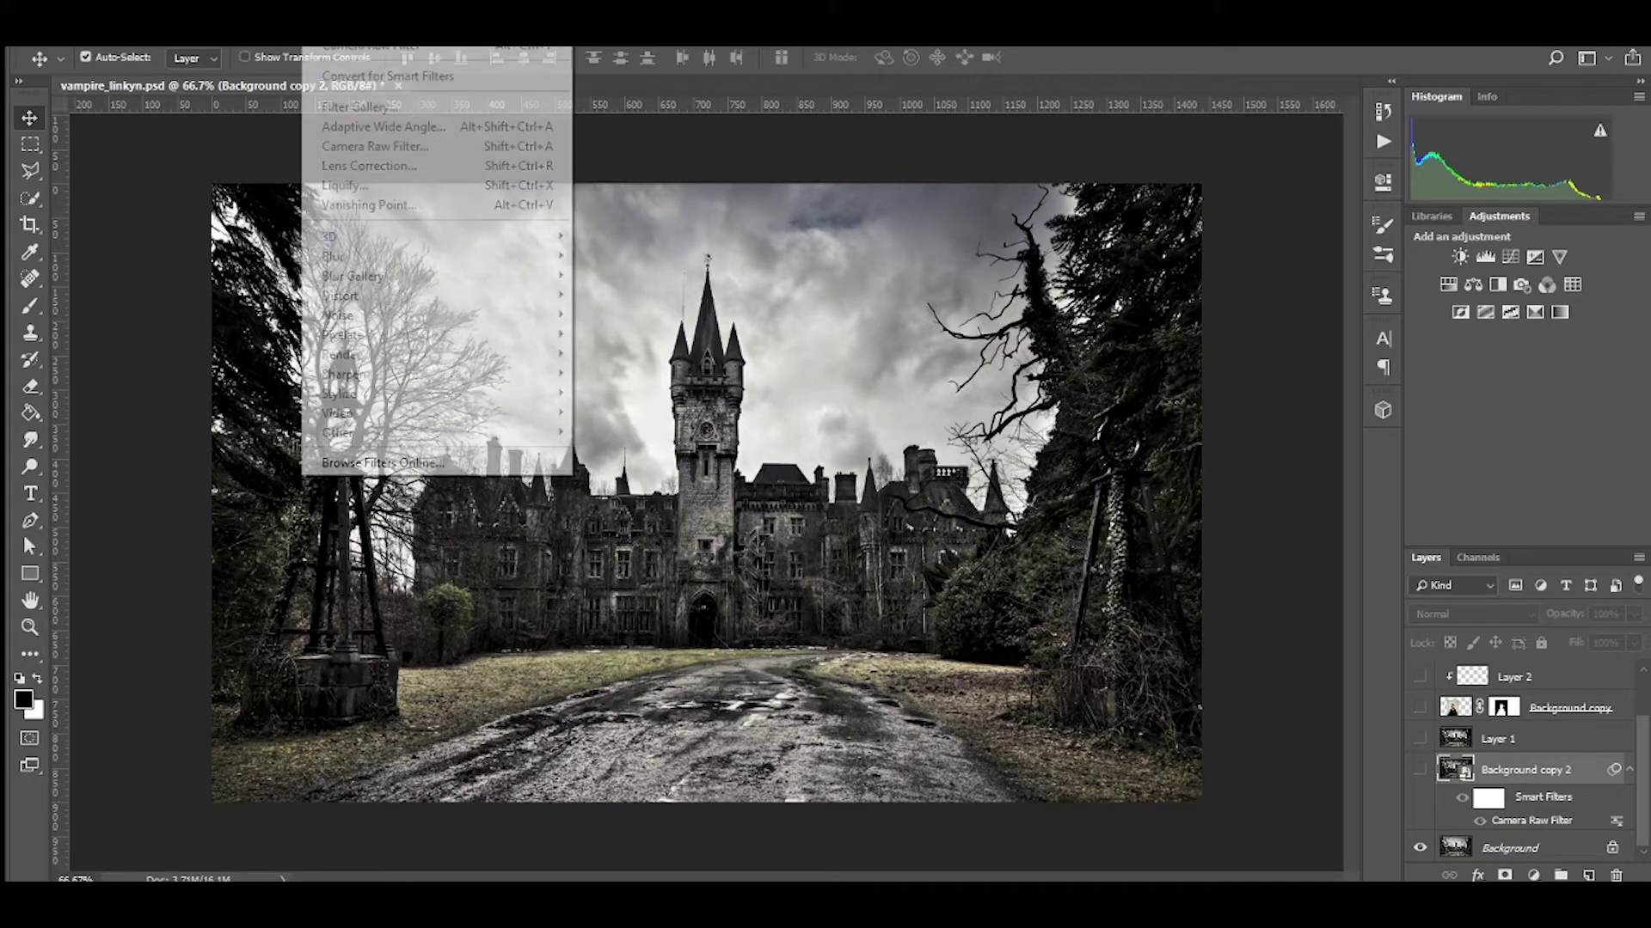
{"action": "key", "text": "Right"}
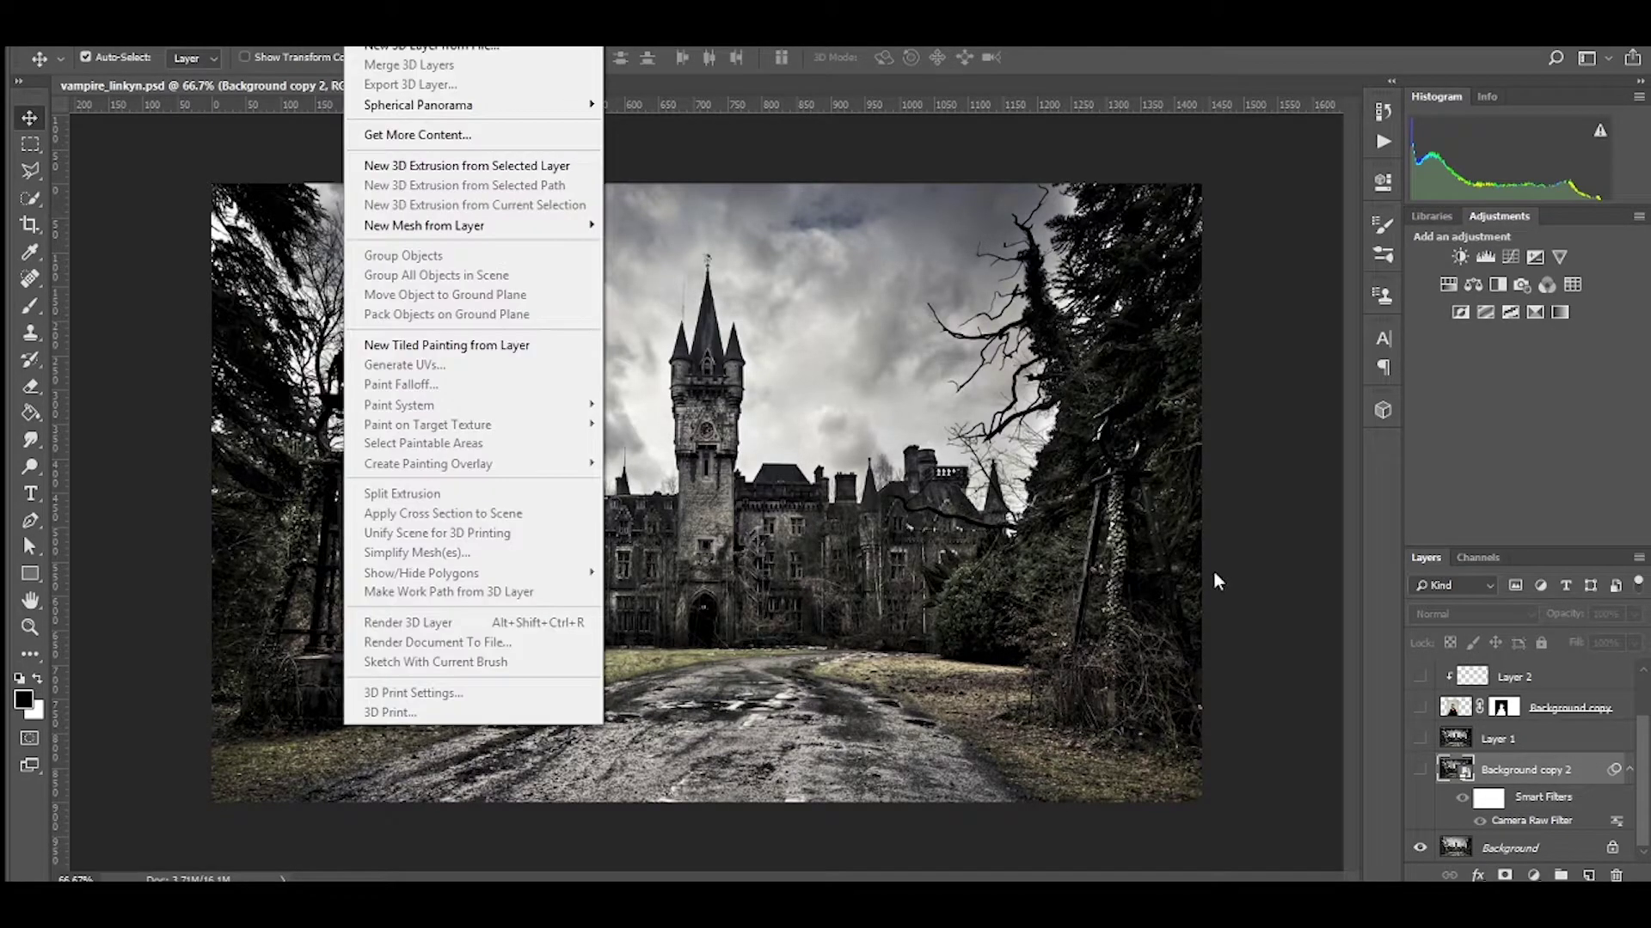
{"action": "left_click", "coordinate": [1420, 770]}
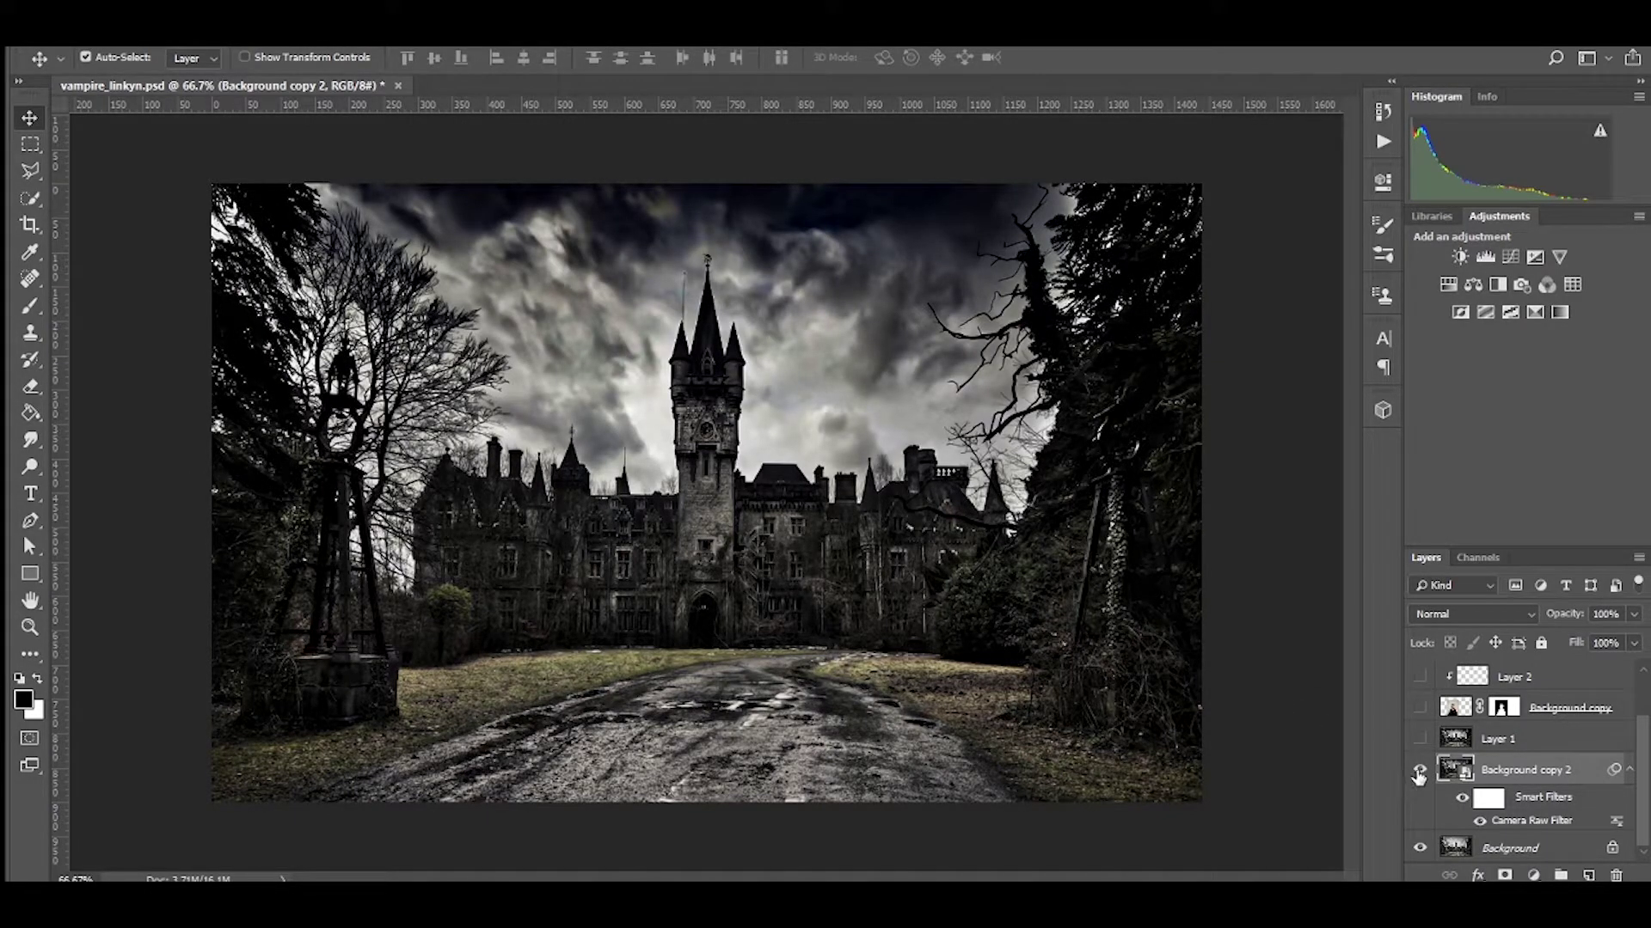
{"action": "left_click", "coordinate": [1419, 770]}
{"action": "left_click", "coordinate": [1419, 771]}
{"action": "key", "text": "alt+t"}
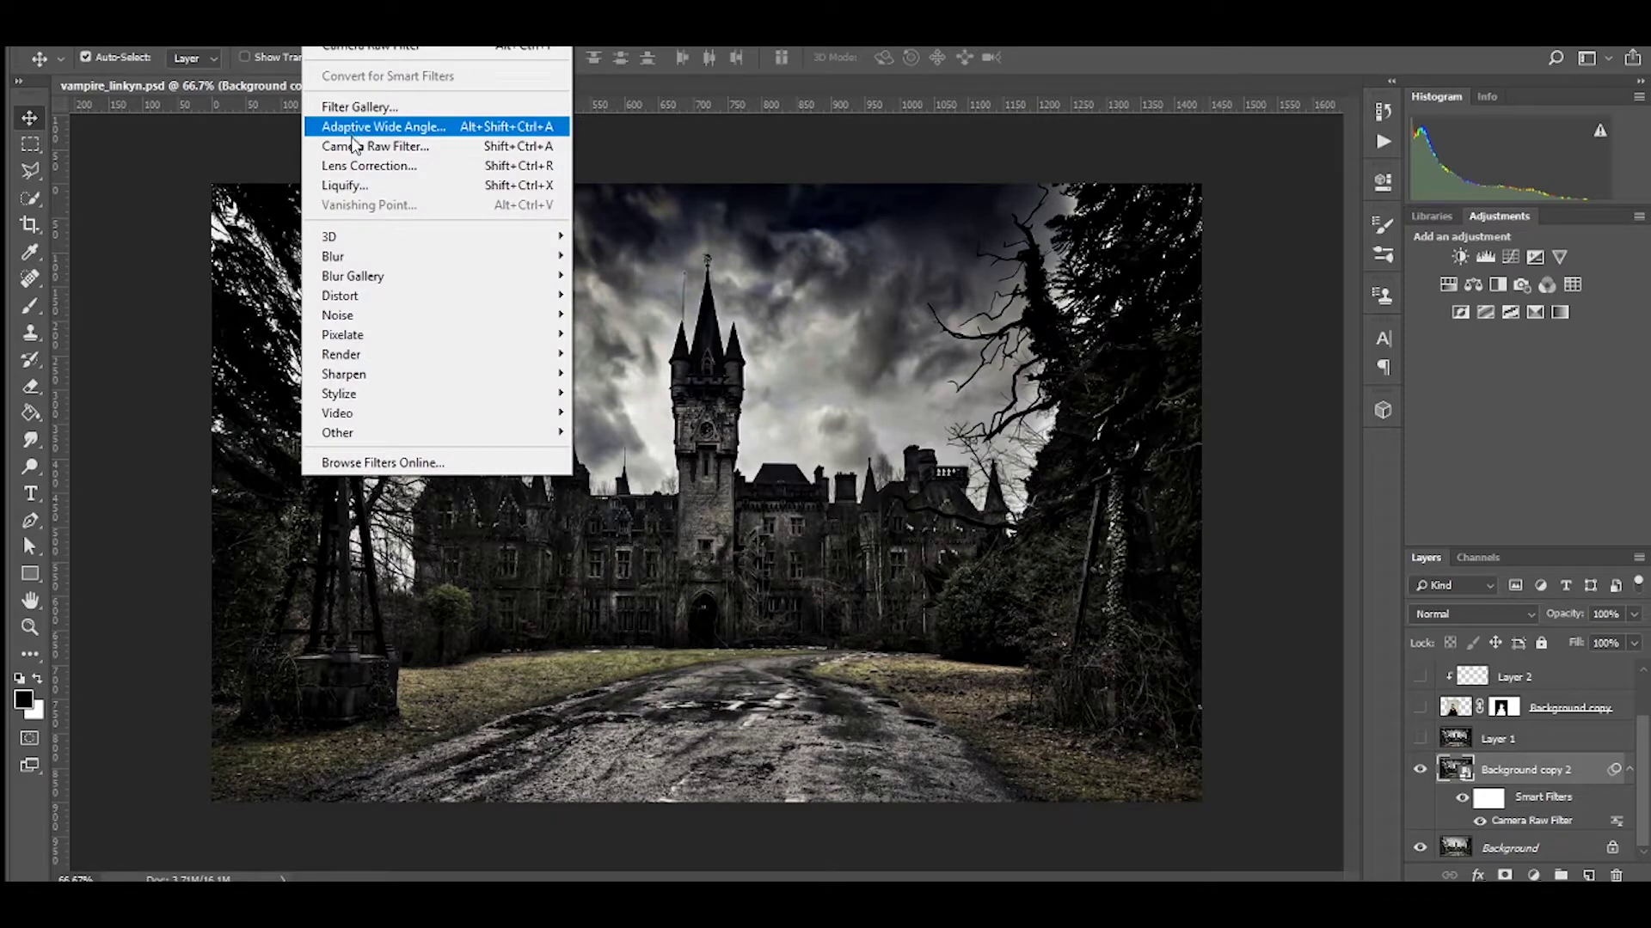
{"action": "left_click", "coordinate": [416, 151]}
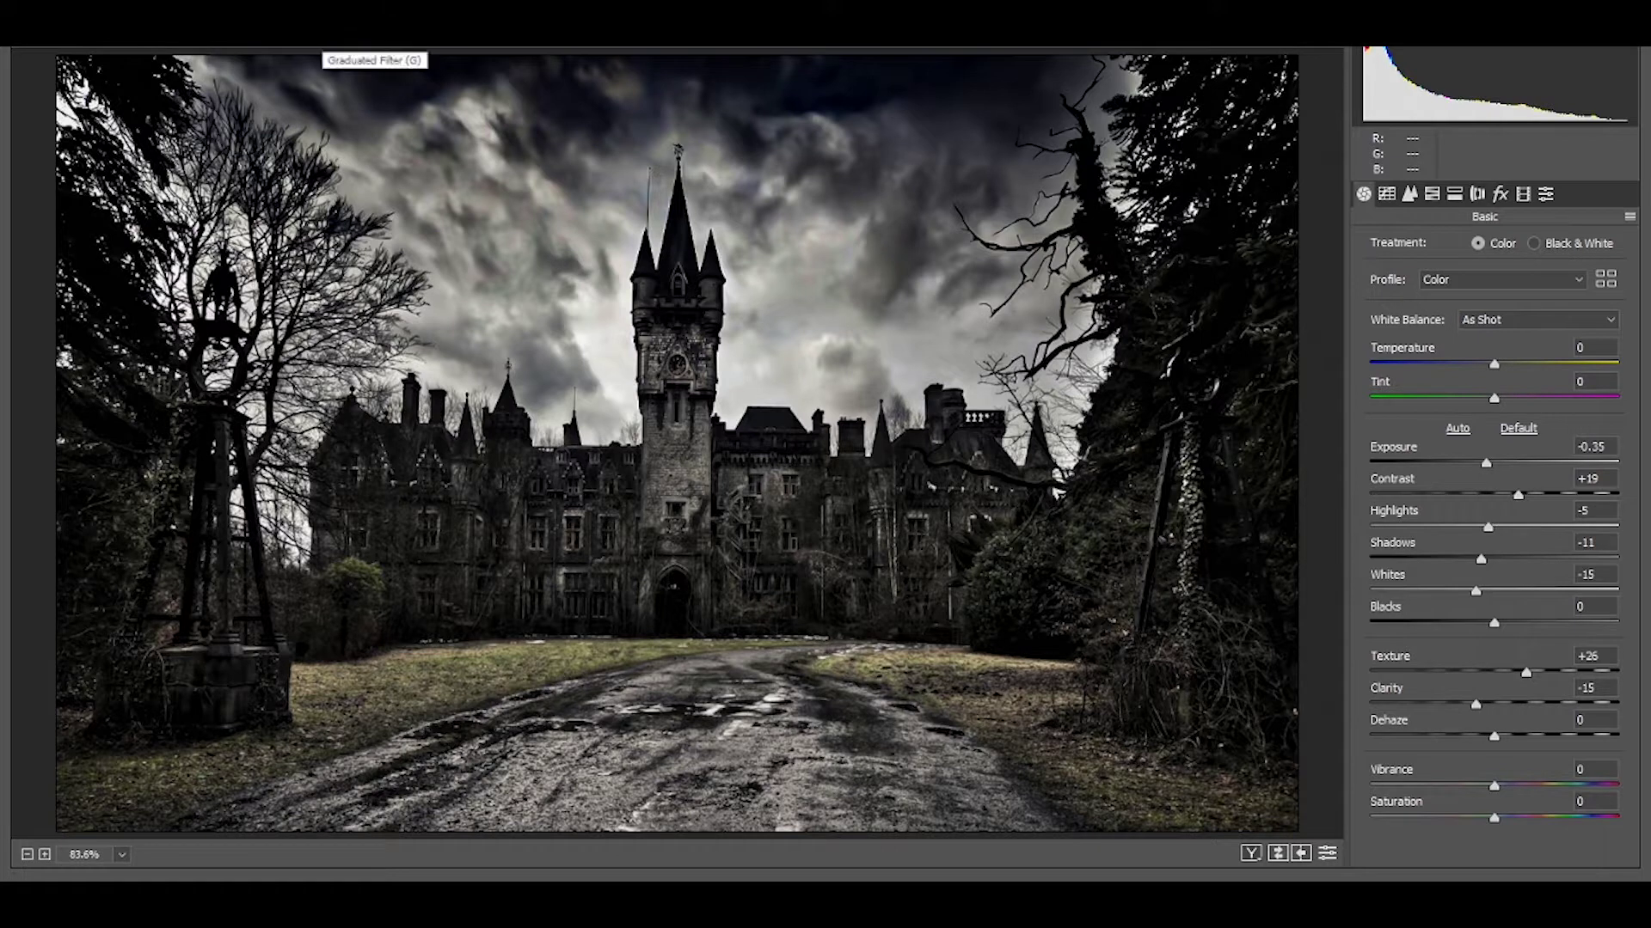
Switch Camera Raw to the Graduated Filter for a sky-to-castle-door gradient with Dehaze +74.
{"action": "key", "text": "g"}
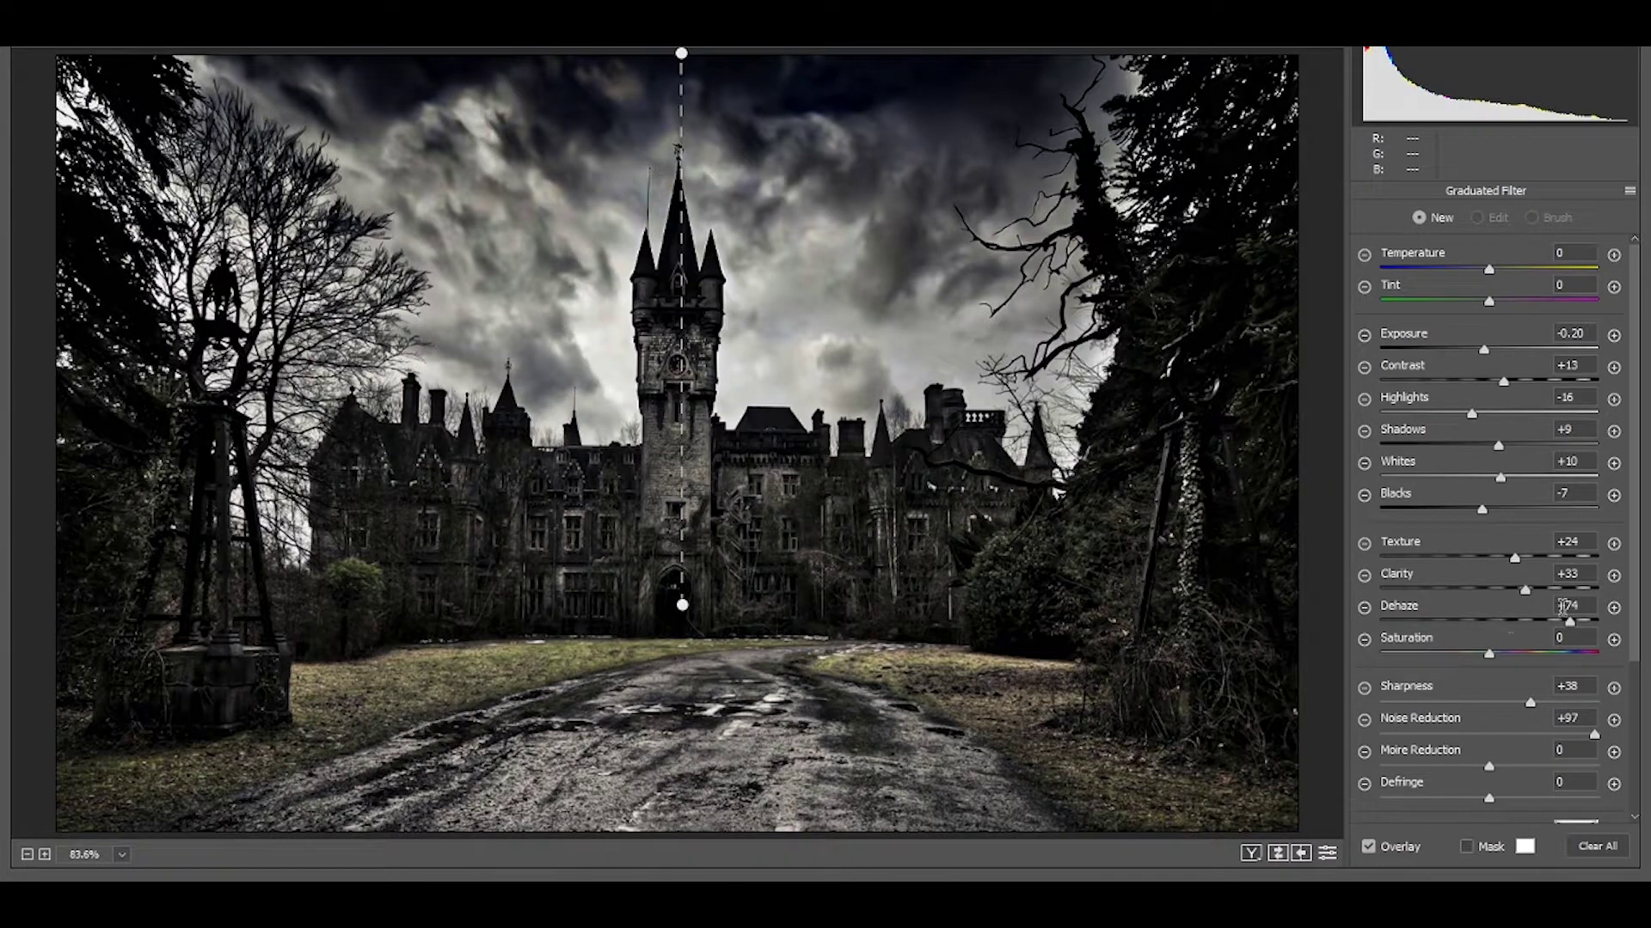
{"action": "scroll", "coordinate": [1624, 560], "scroll_direction": "down", "scroll_amount": 5}
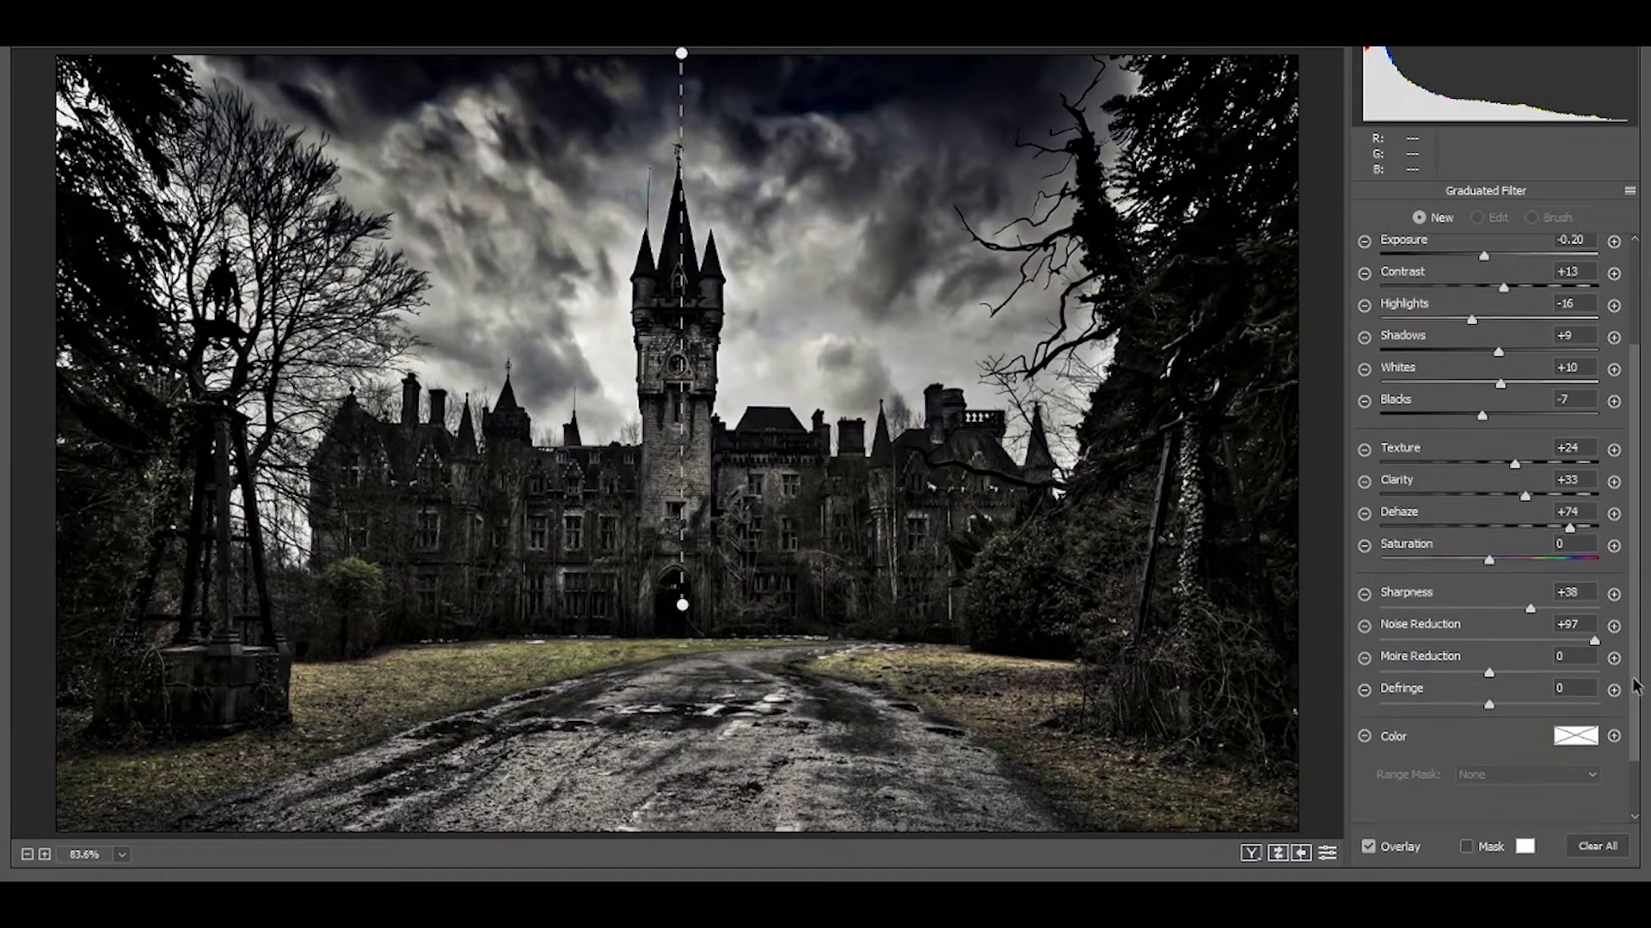
{"action": "scroll", "coordinate": [1623, 774], "scroll_direction": "up", "scroll_amount": 5}
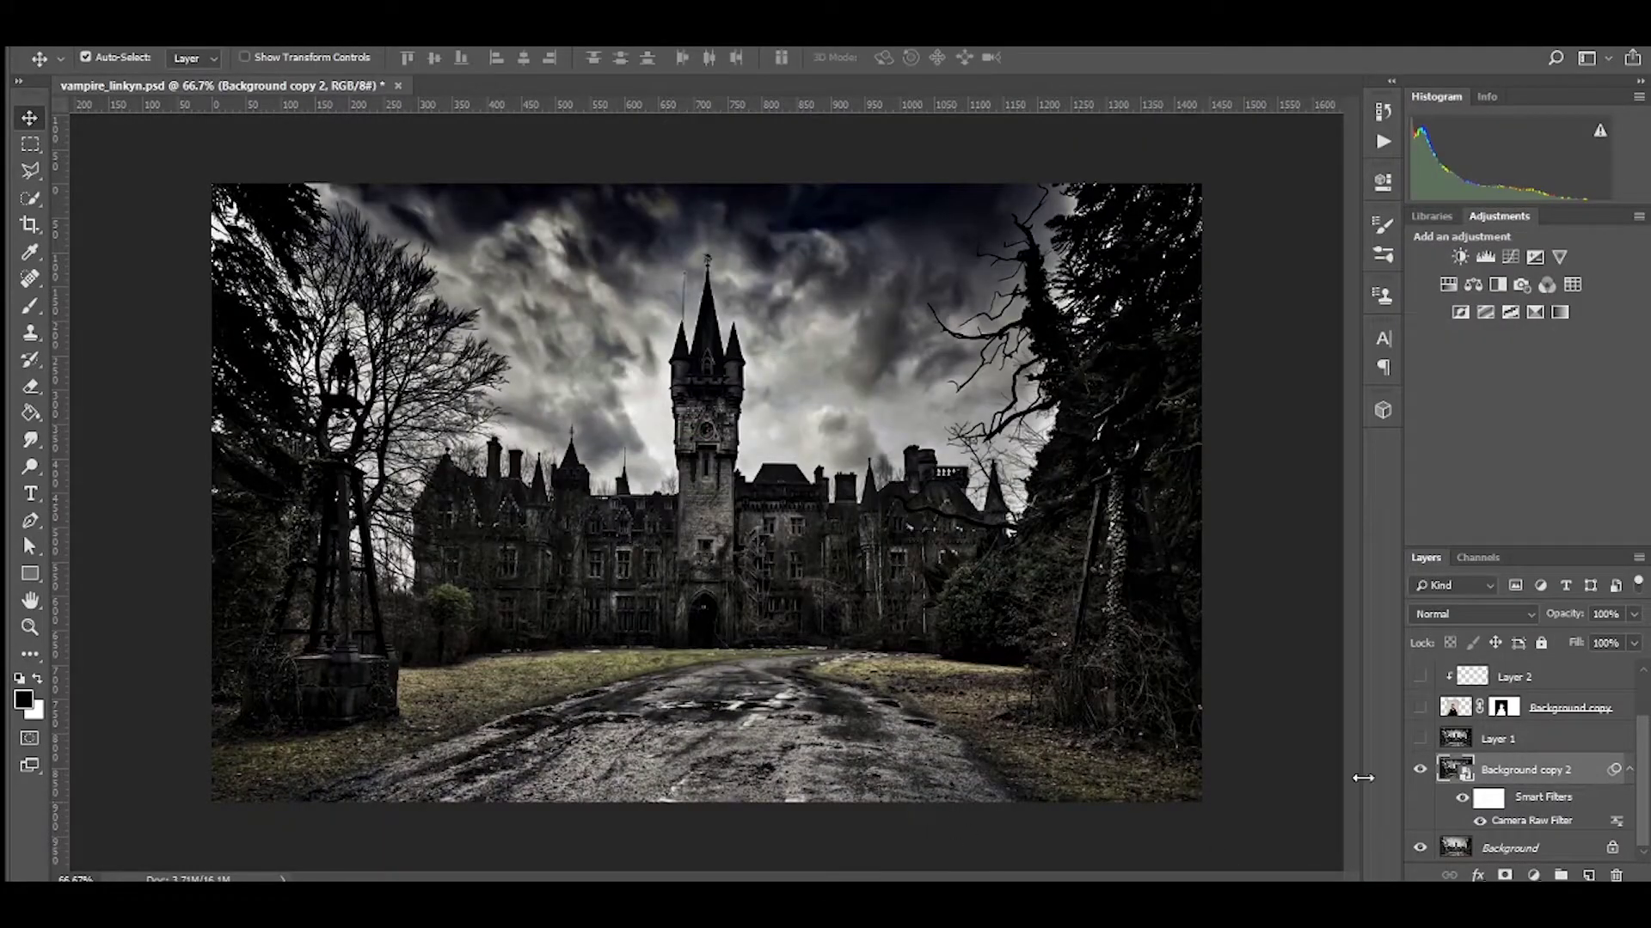
Compare the castle with and without darkening, then show the vampire boy layer over it.
{"action": "left_click", "coordinate": [1420, 769]}
{"action": "left_click", "coordinate": [1420, 770]}
{"action": "left_click", "coordinate": [1420, 769]}
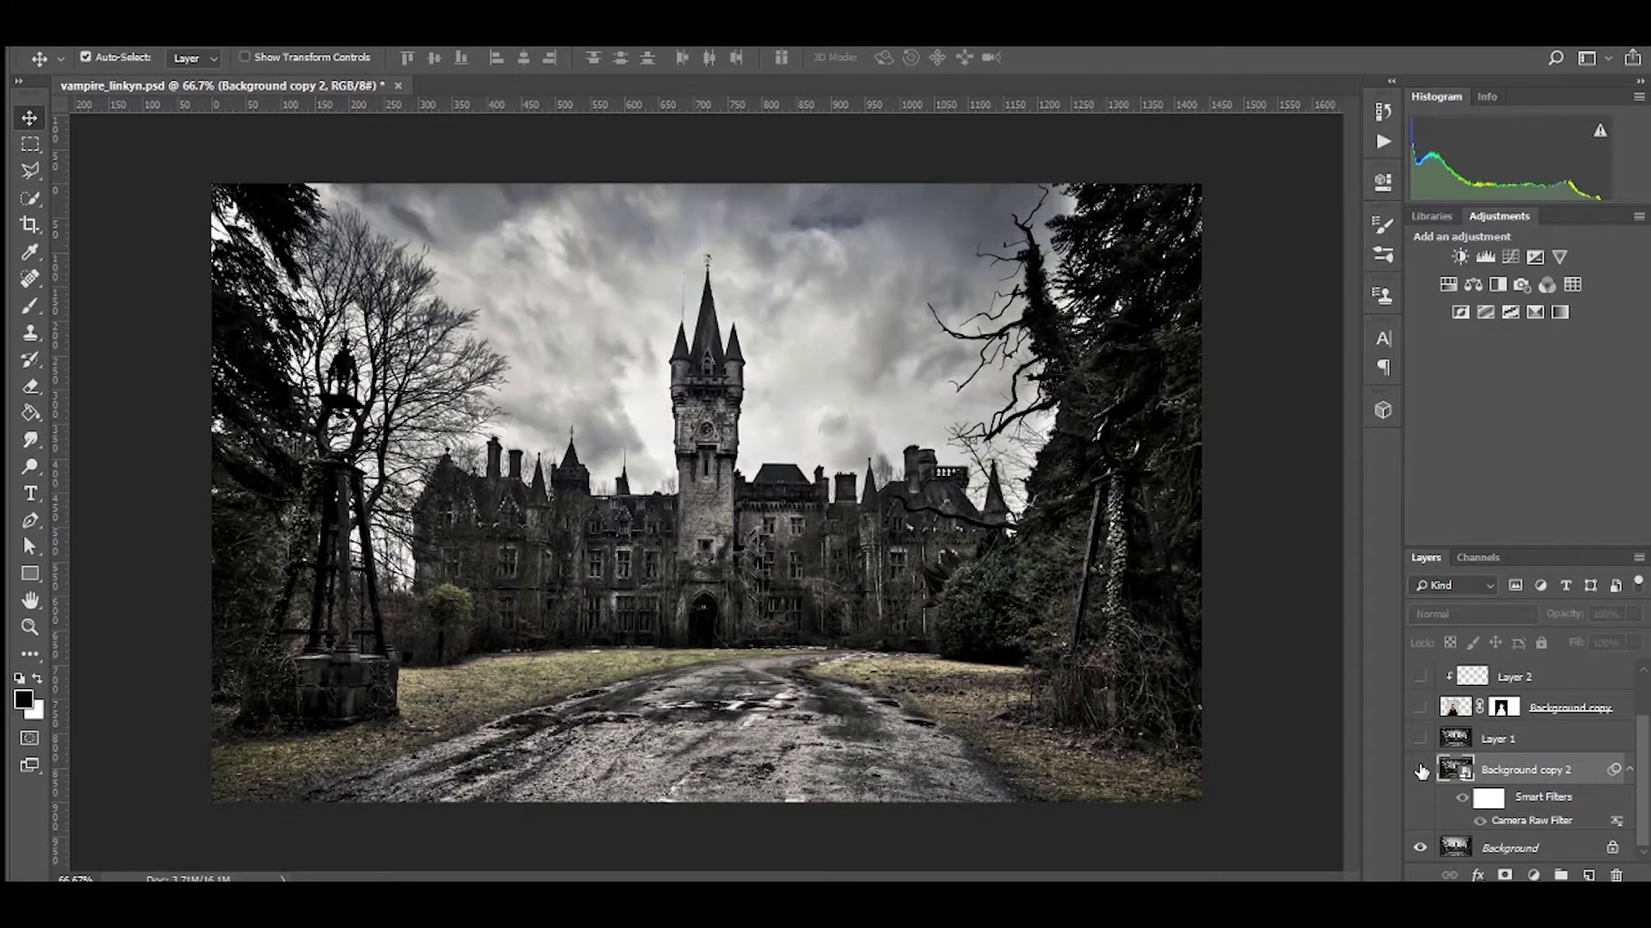
{"action": "left_click", "coordinate": [1421, 770]}
{"action": "left_click", "coordinate": [1420, 770]}
{"action": "left_click", "coordinate": [1420, 769]}
{"action": "left_click", "coordinate": [1420, 708]}
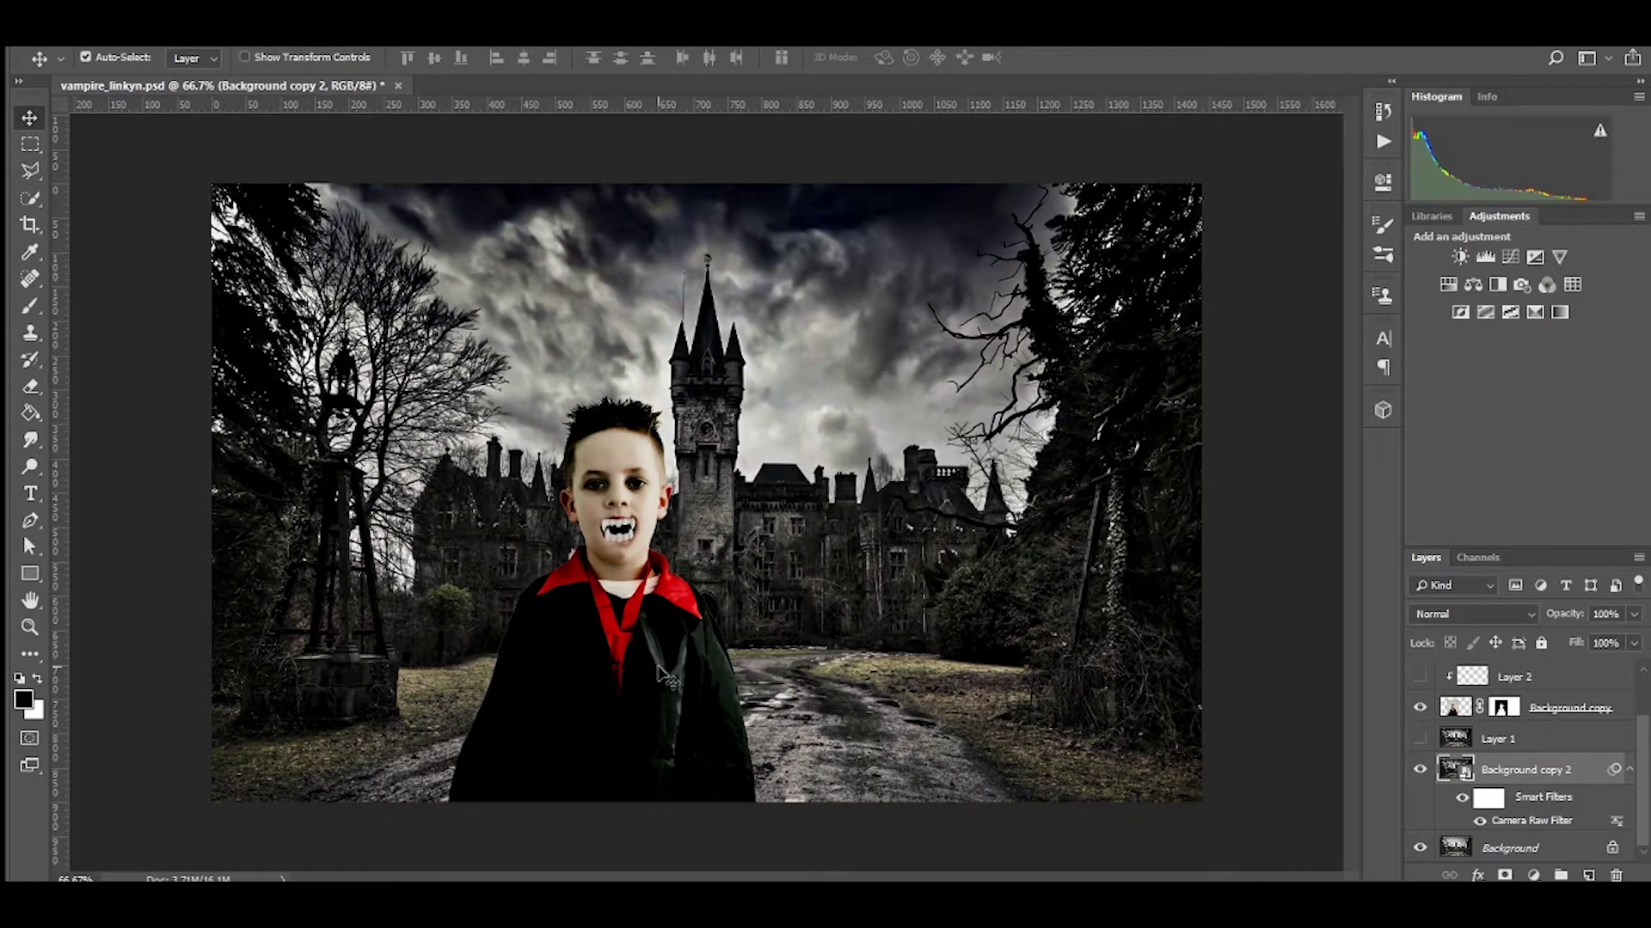
{"action": "key", "text": "ctrl+i"}
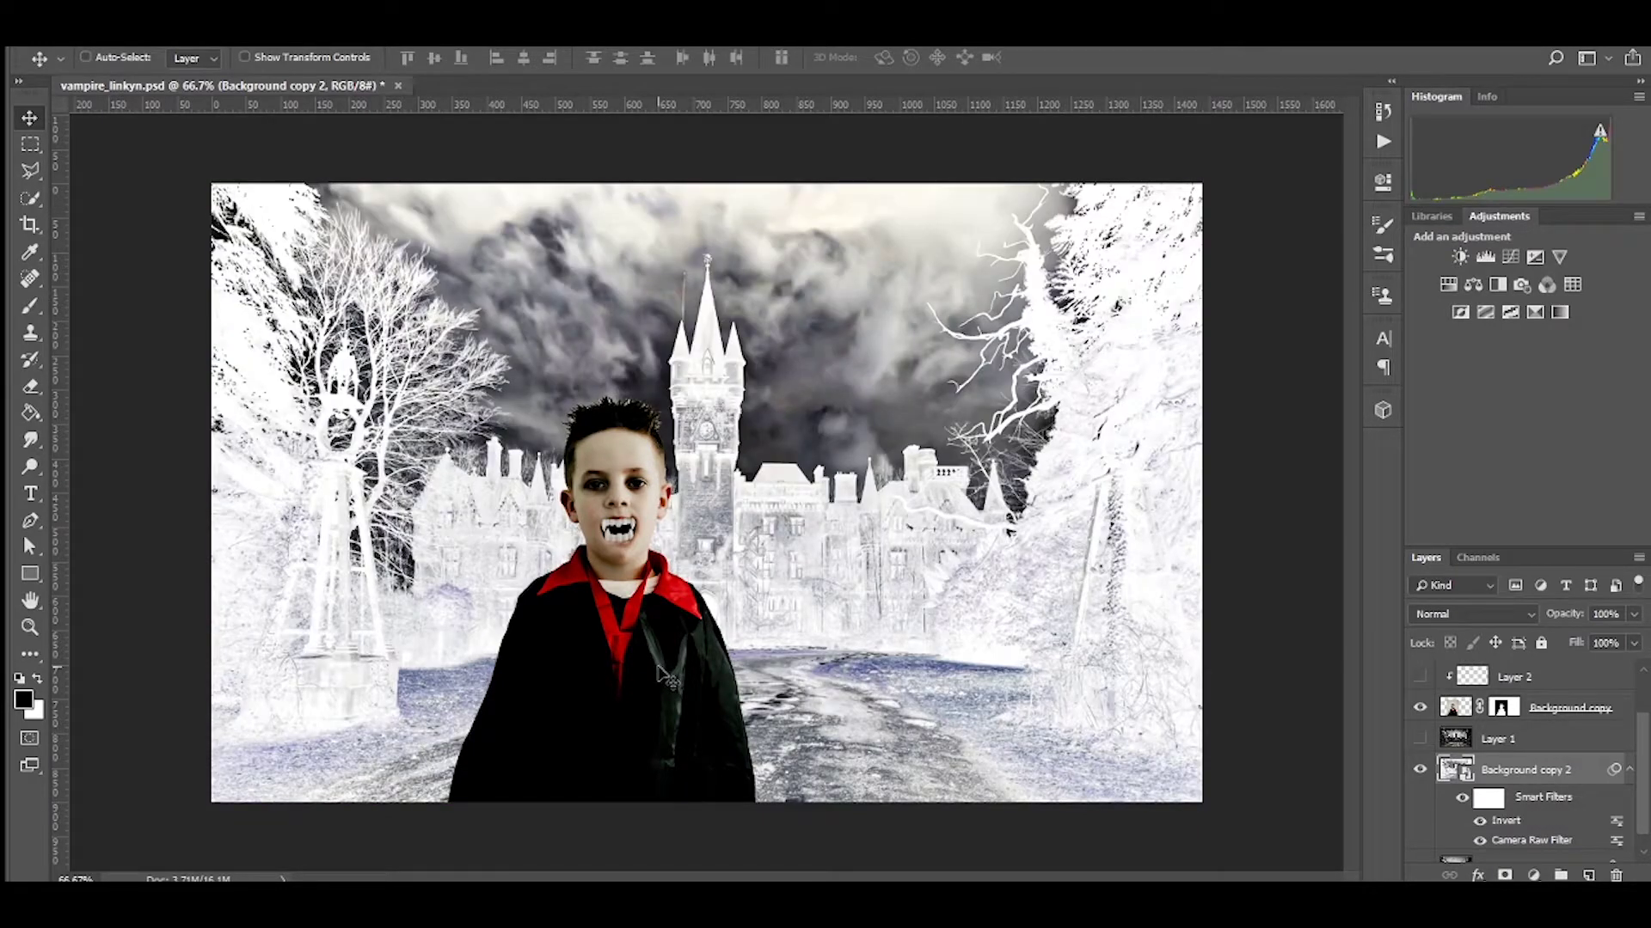
{"action": "key", "text": "ctrl+i"}
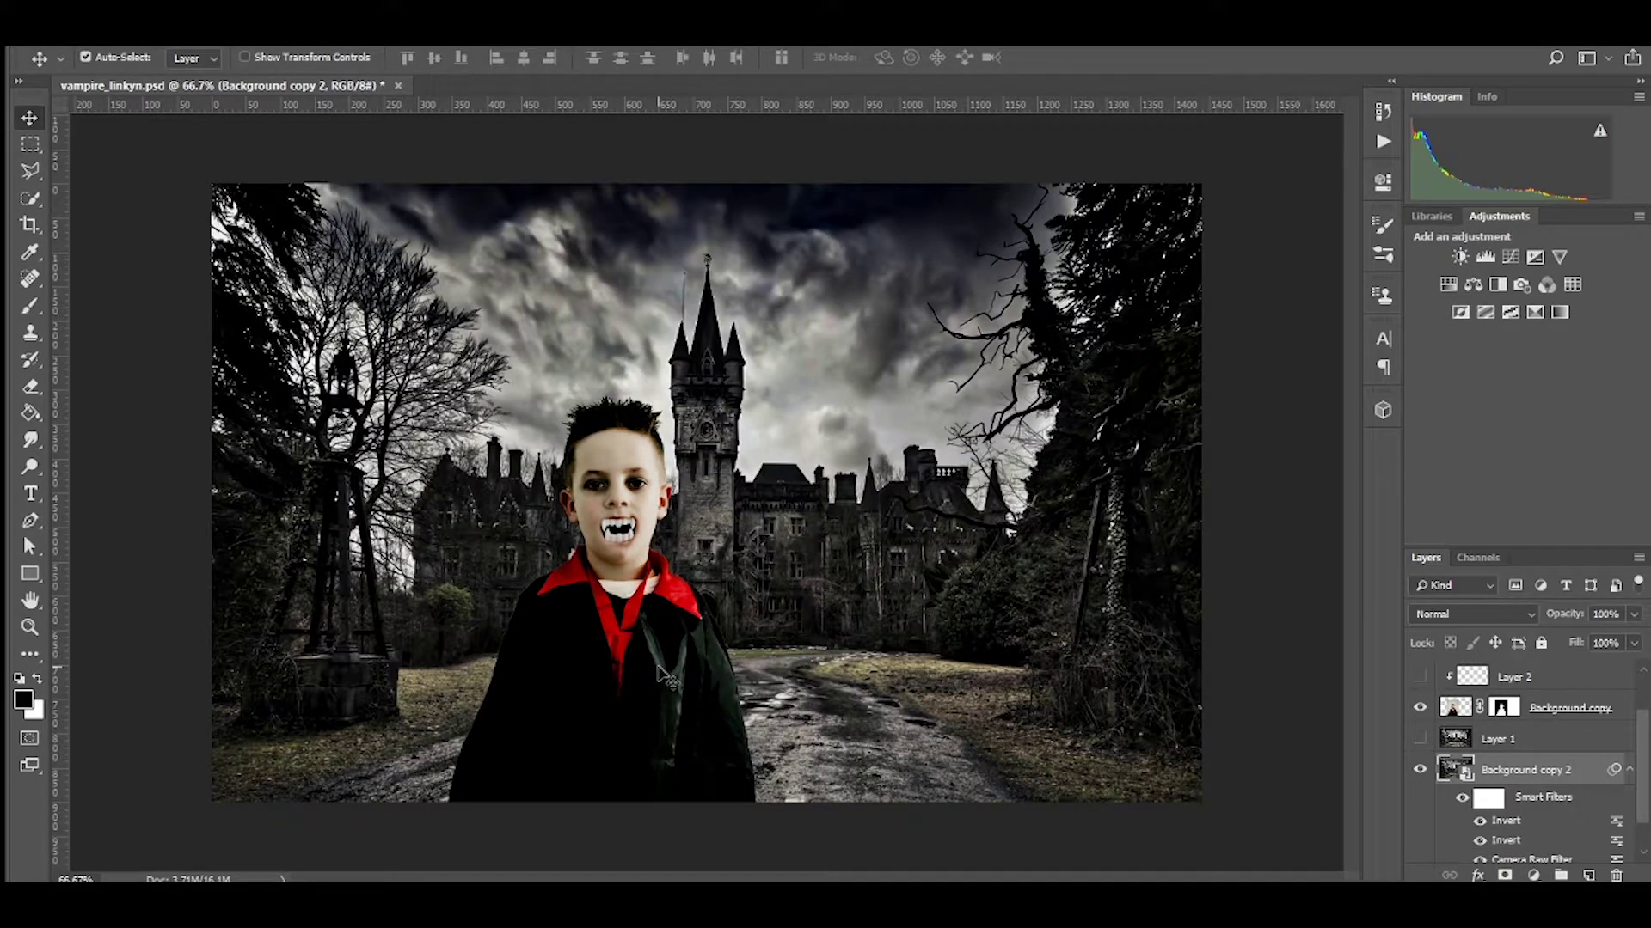
Invert the boy's layer mask repeatedly, leaving it inverted so his beige backdrop shows.
{"action": "left_click", "coordinate": [1504, 709]}
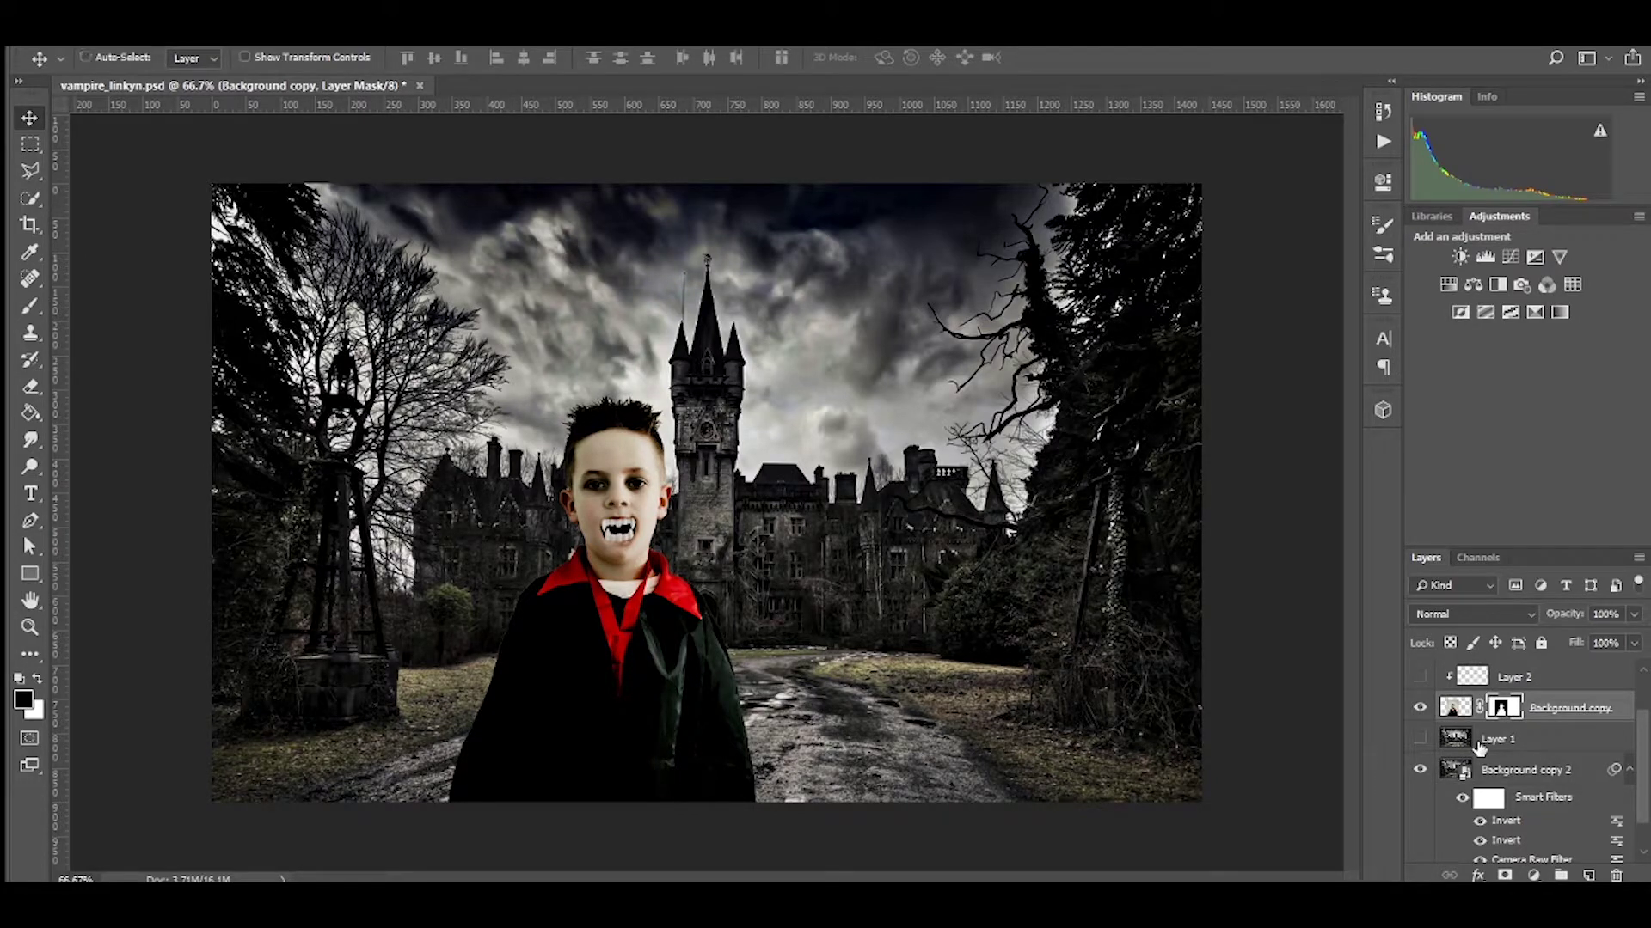
{"action": "key", "text": "ctrl+i"}
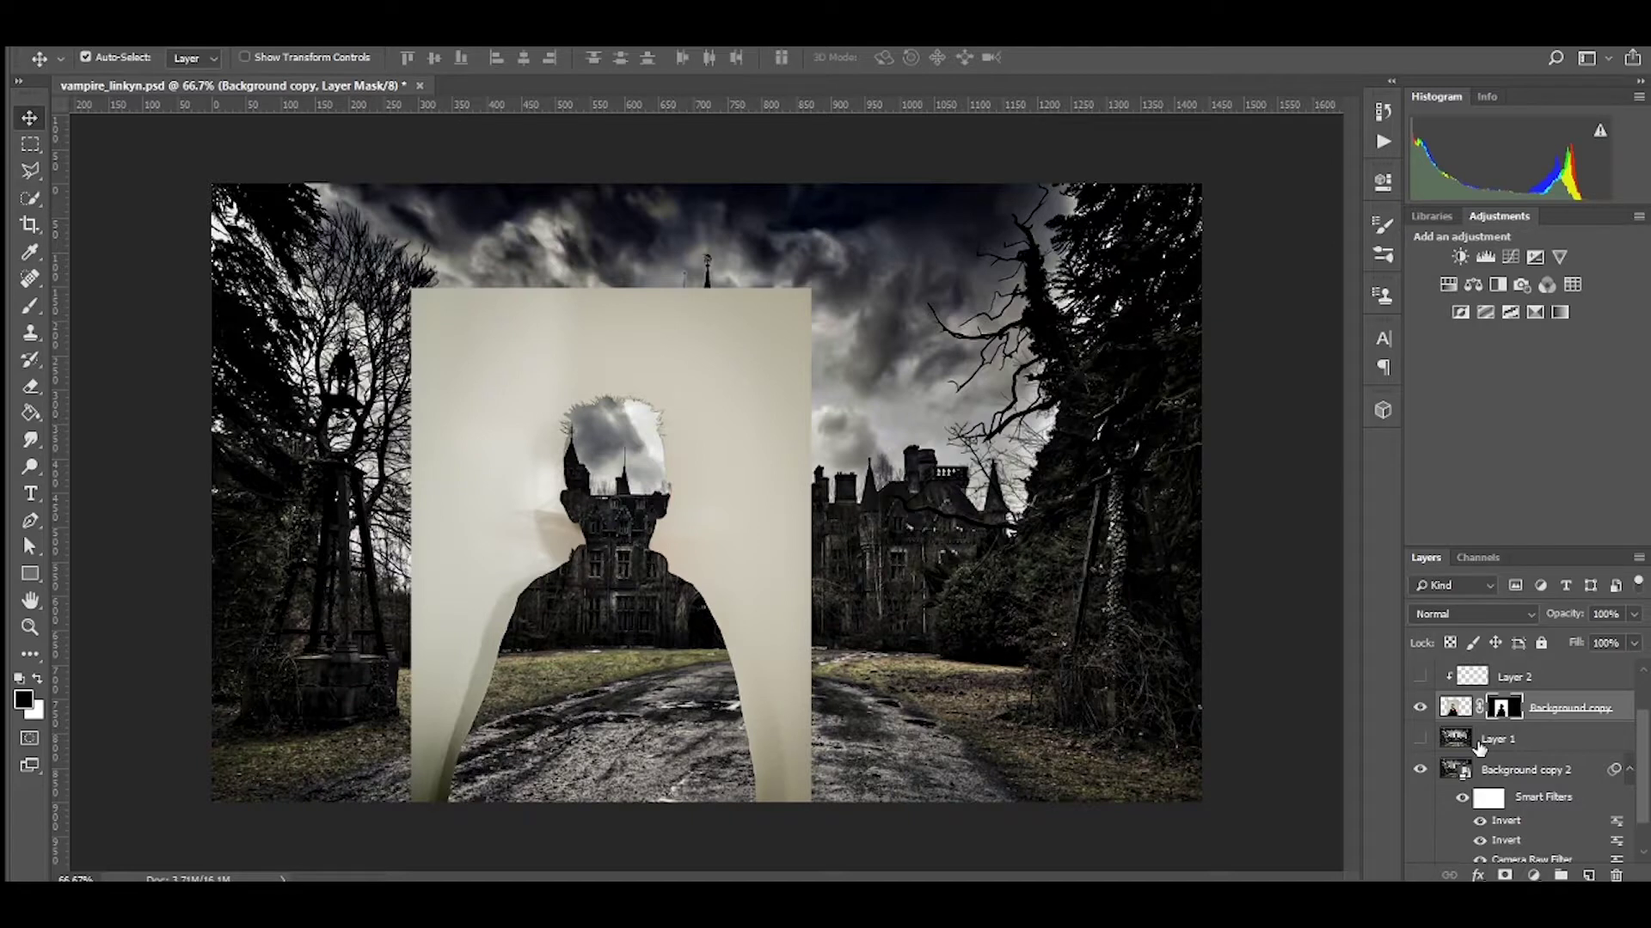
{"action": "key", "text": "ctrl+i"}
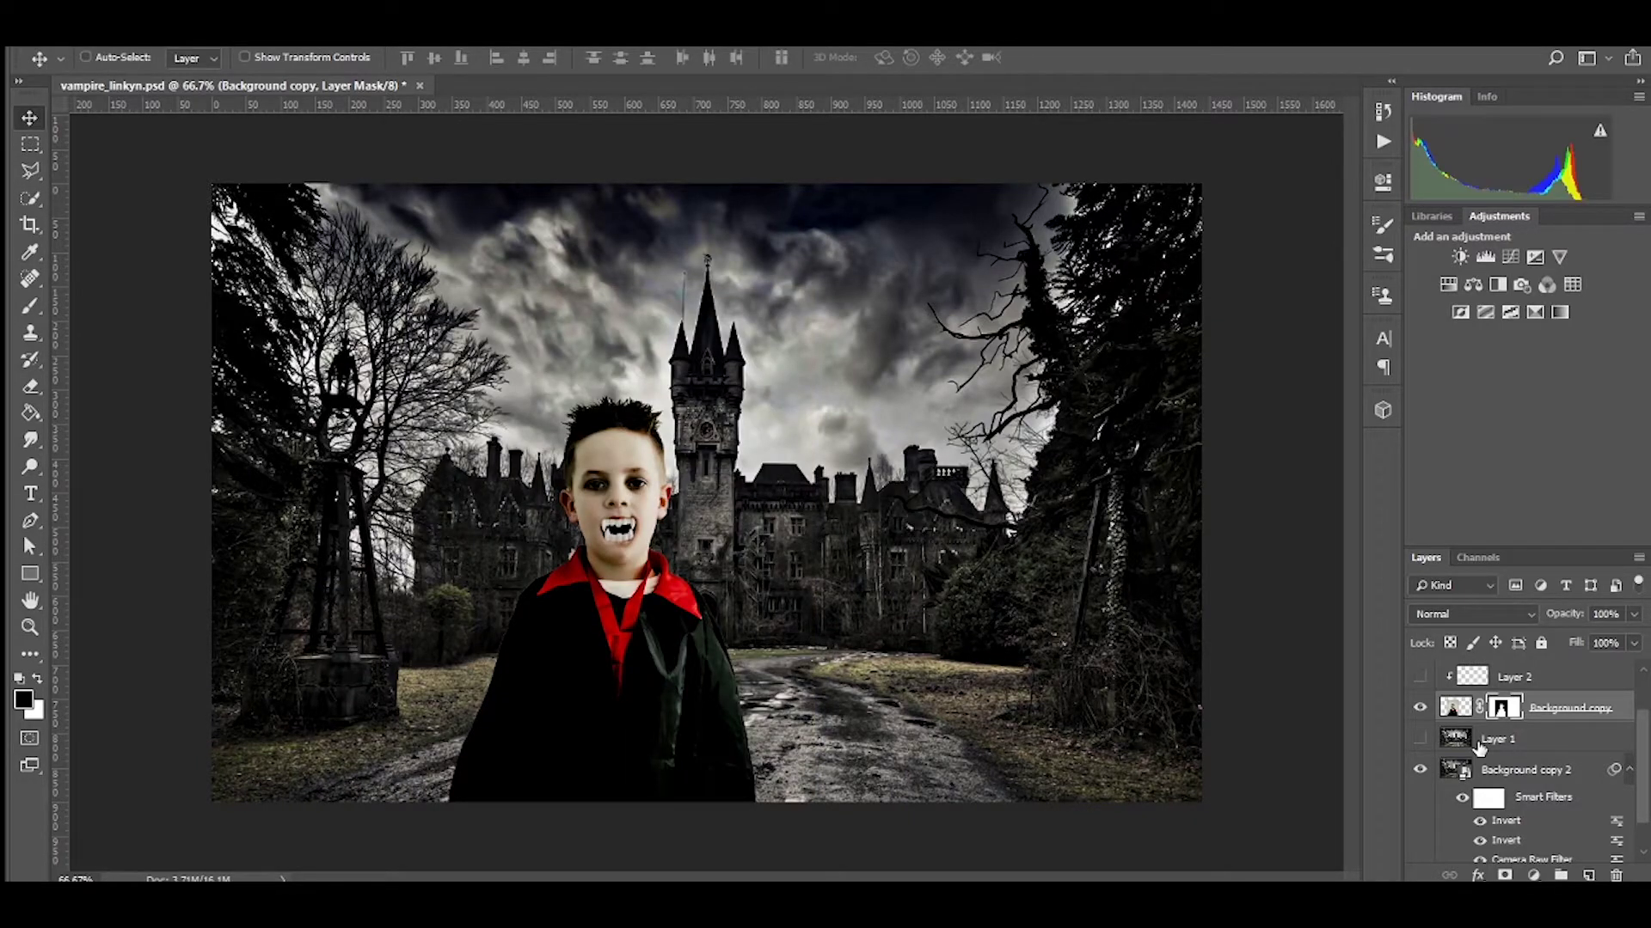
{"action": "key", "text": "ctrl+i"}
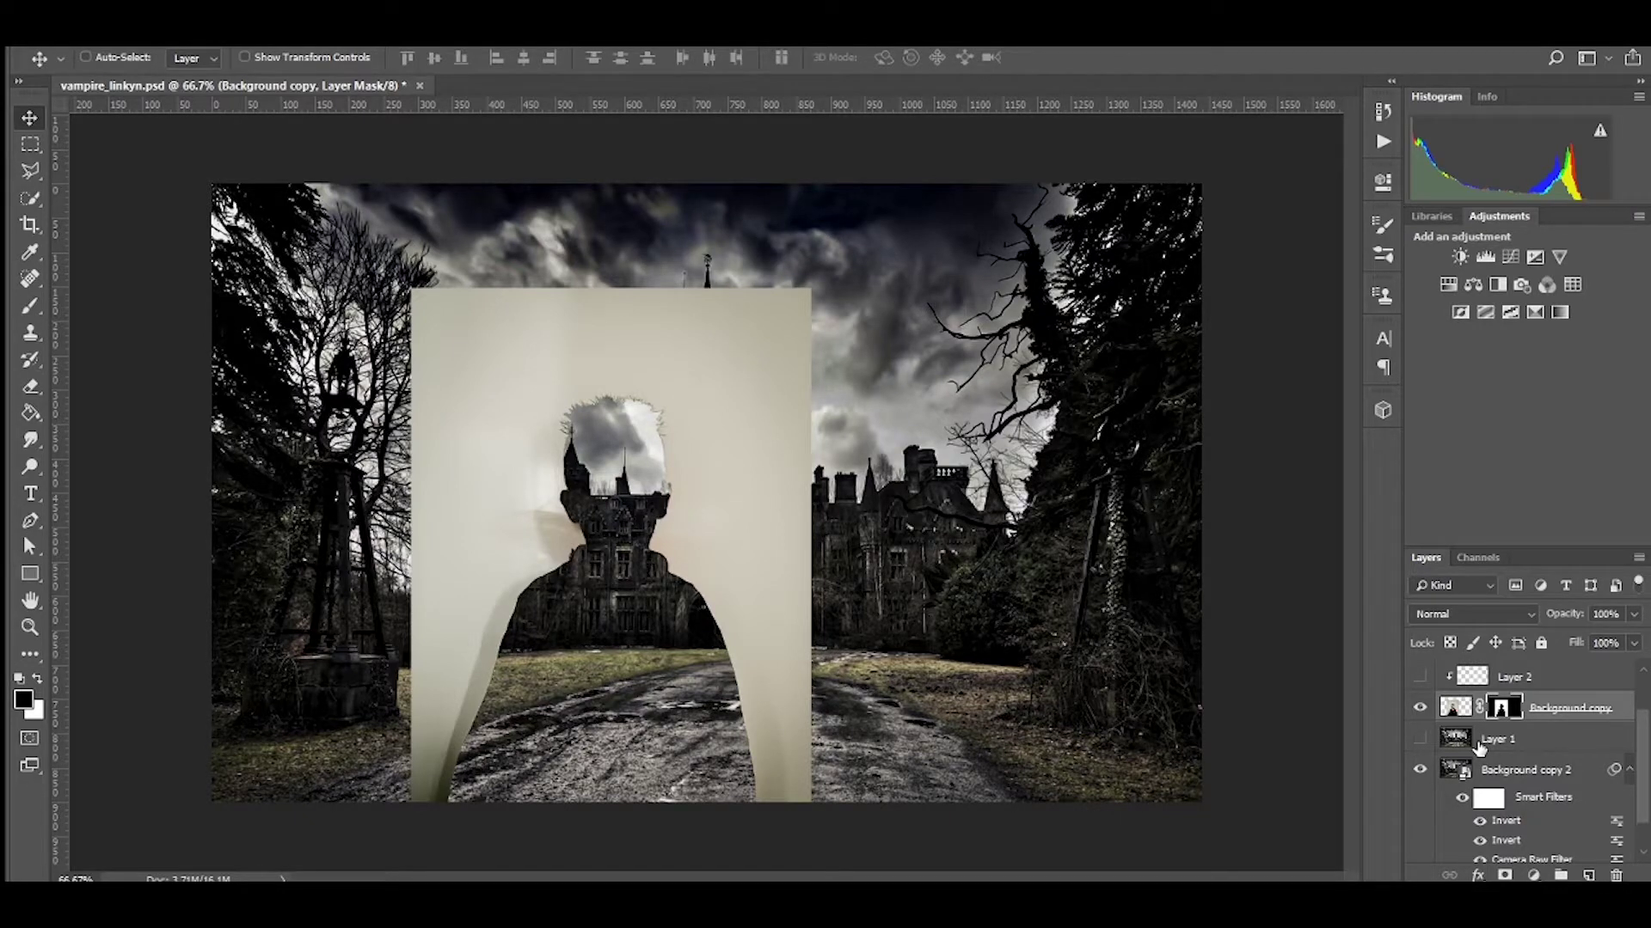
{"action": "key", "text": "ctrl+i"}
{"action": "key", "text": "ctrl+i"}
{"action": "key", "text": "ctrl+i"}
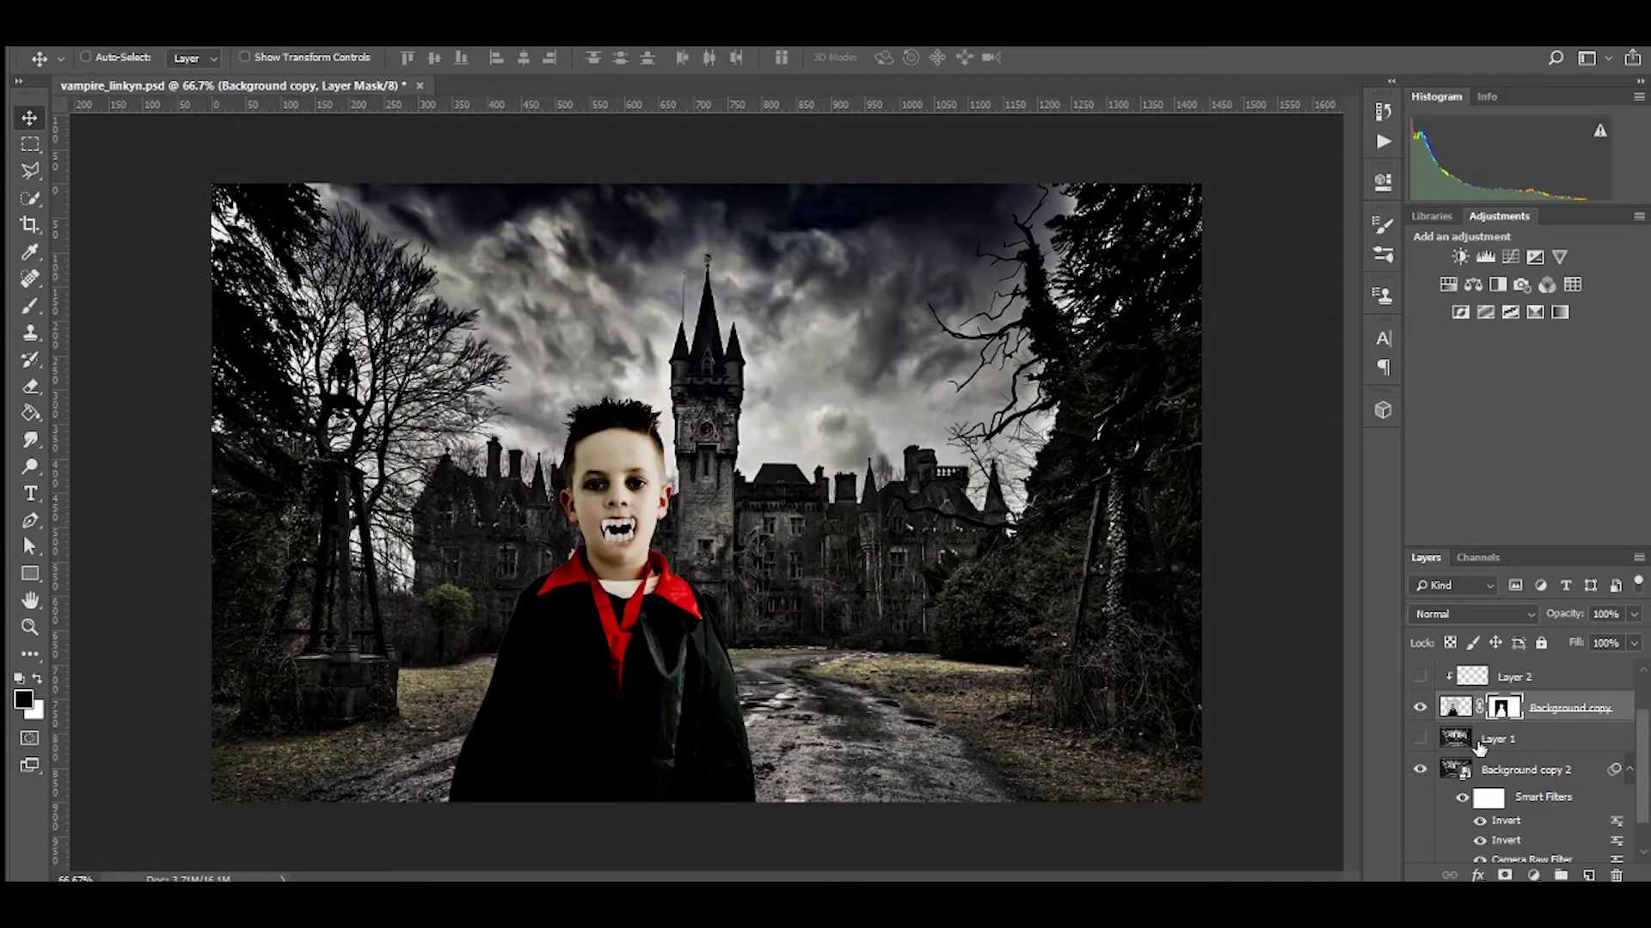
{"action": "key", "text": "ctrl+i"}
{"action": "key", "text": "ctrl+i"}
{"action": "key", "text": "ctrl+i"}
{"action": "key", "text": "ctrl+i"}
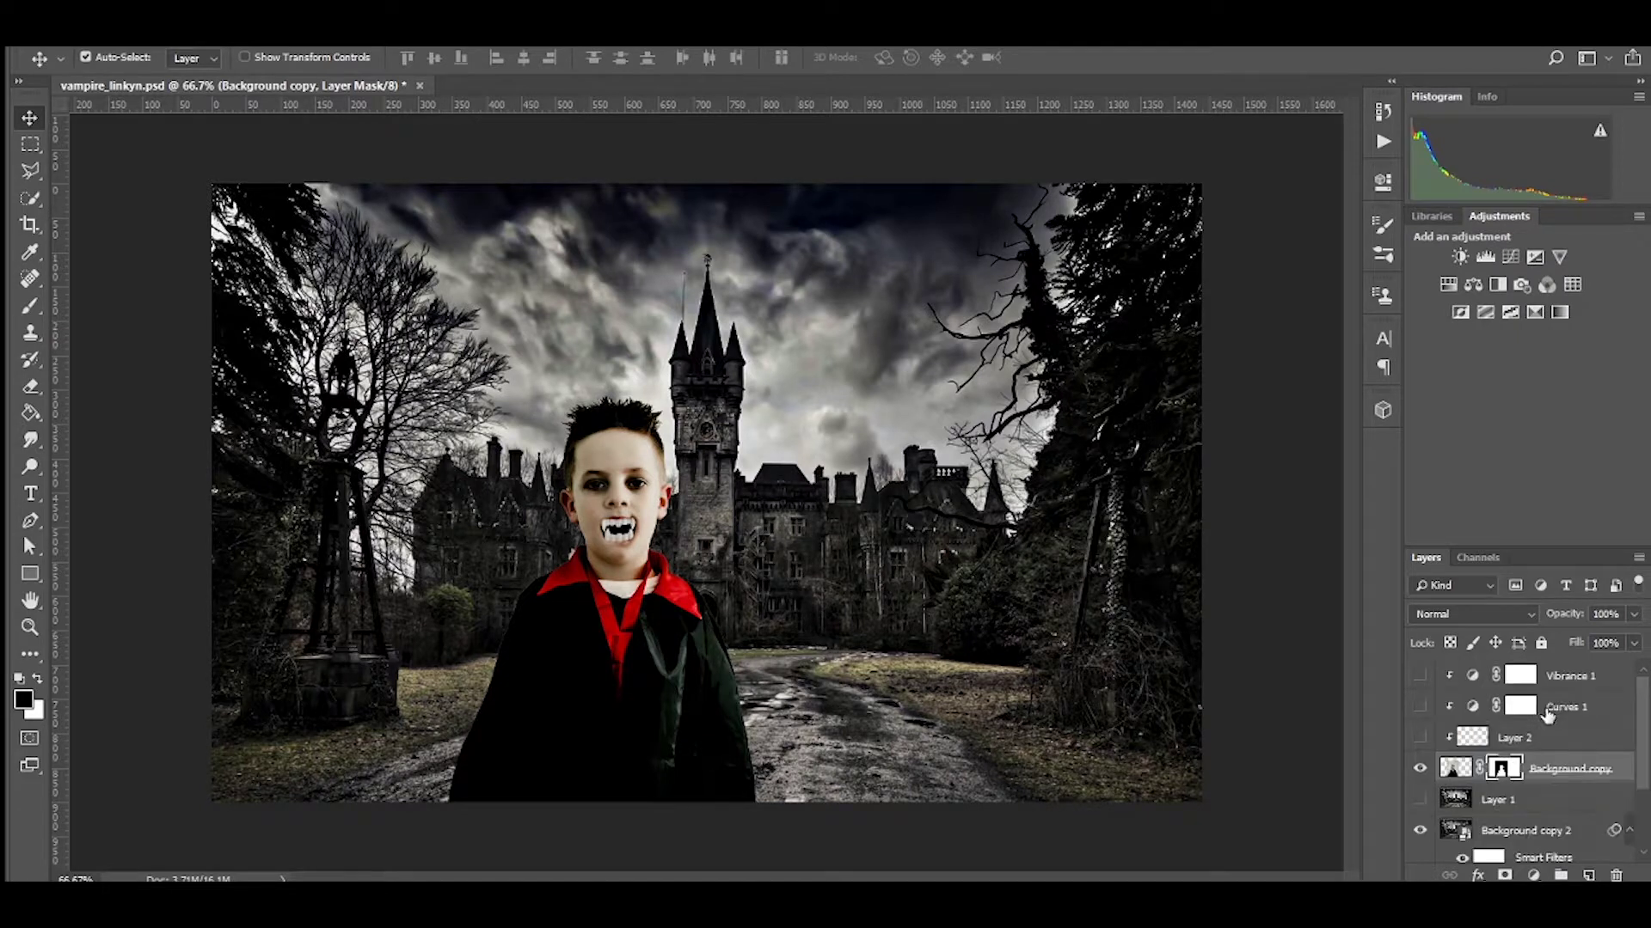
Enable Curves 1, adjust its lower curve point, and compare the darkening on and off.
{"action": "scroll", "coordinate": [1581, 752], "scroll_direction": "up", "scroll_amount": 2}
{"action": "left_click", "coordinate": [1526, 708]}
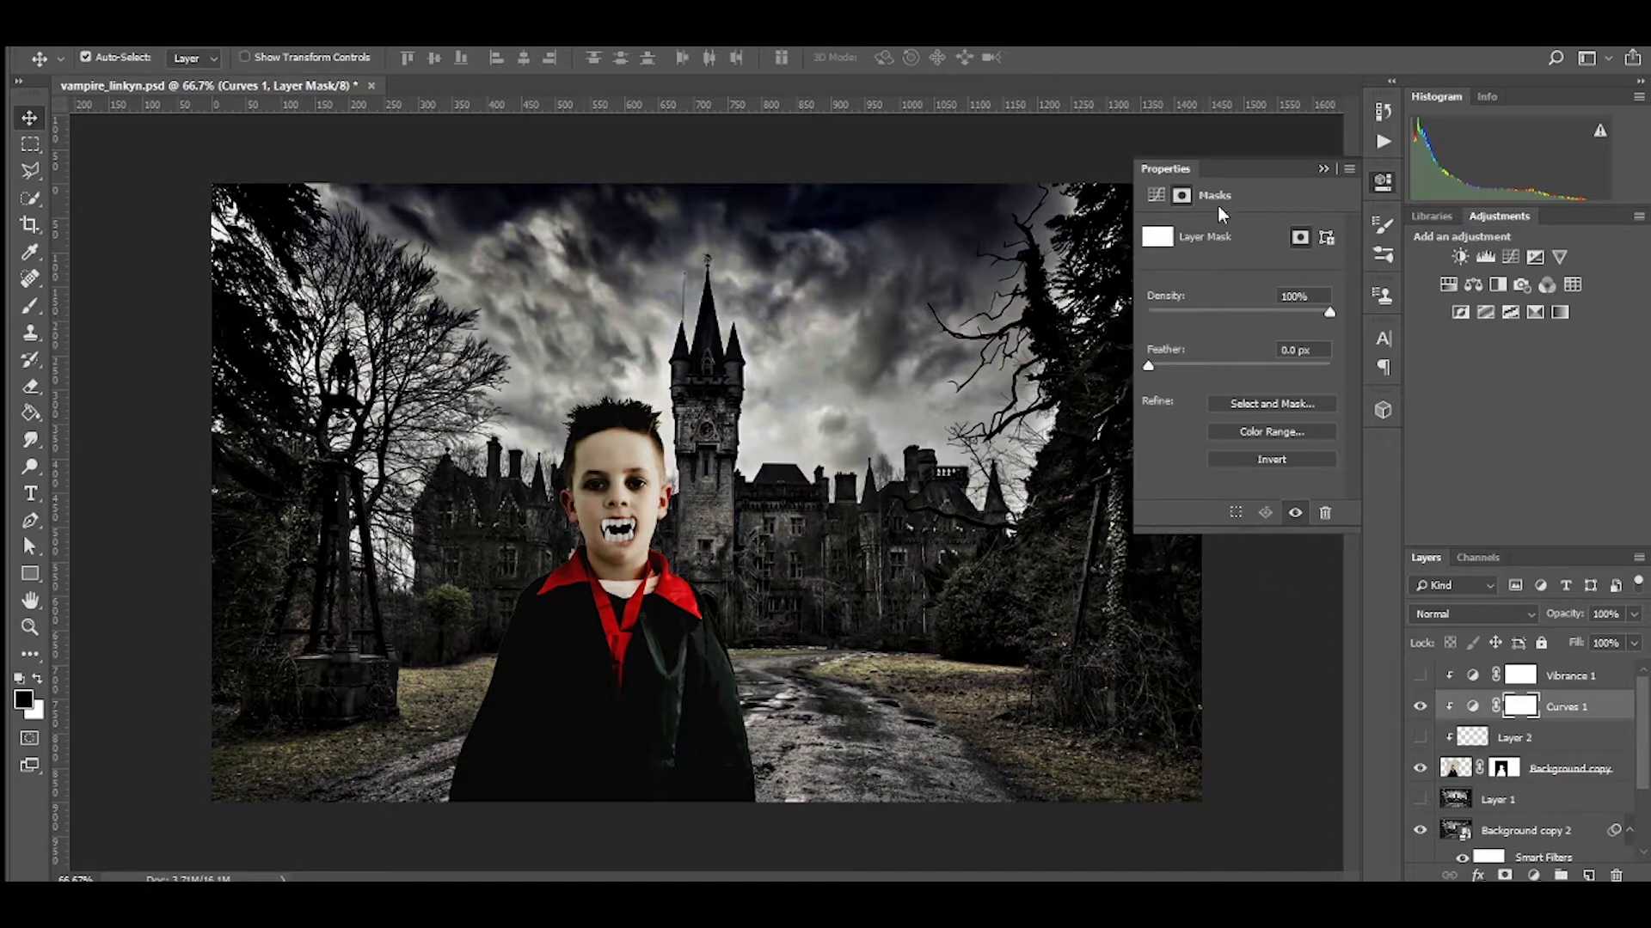
{"action": "left_click", "coordinate": [1155, 195]}
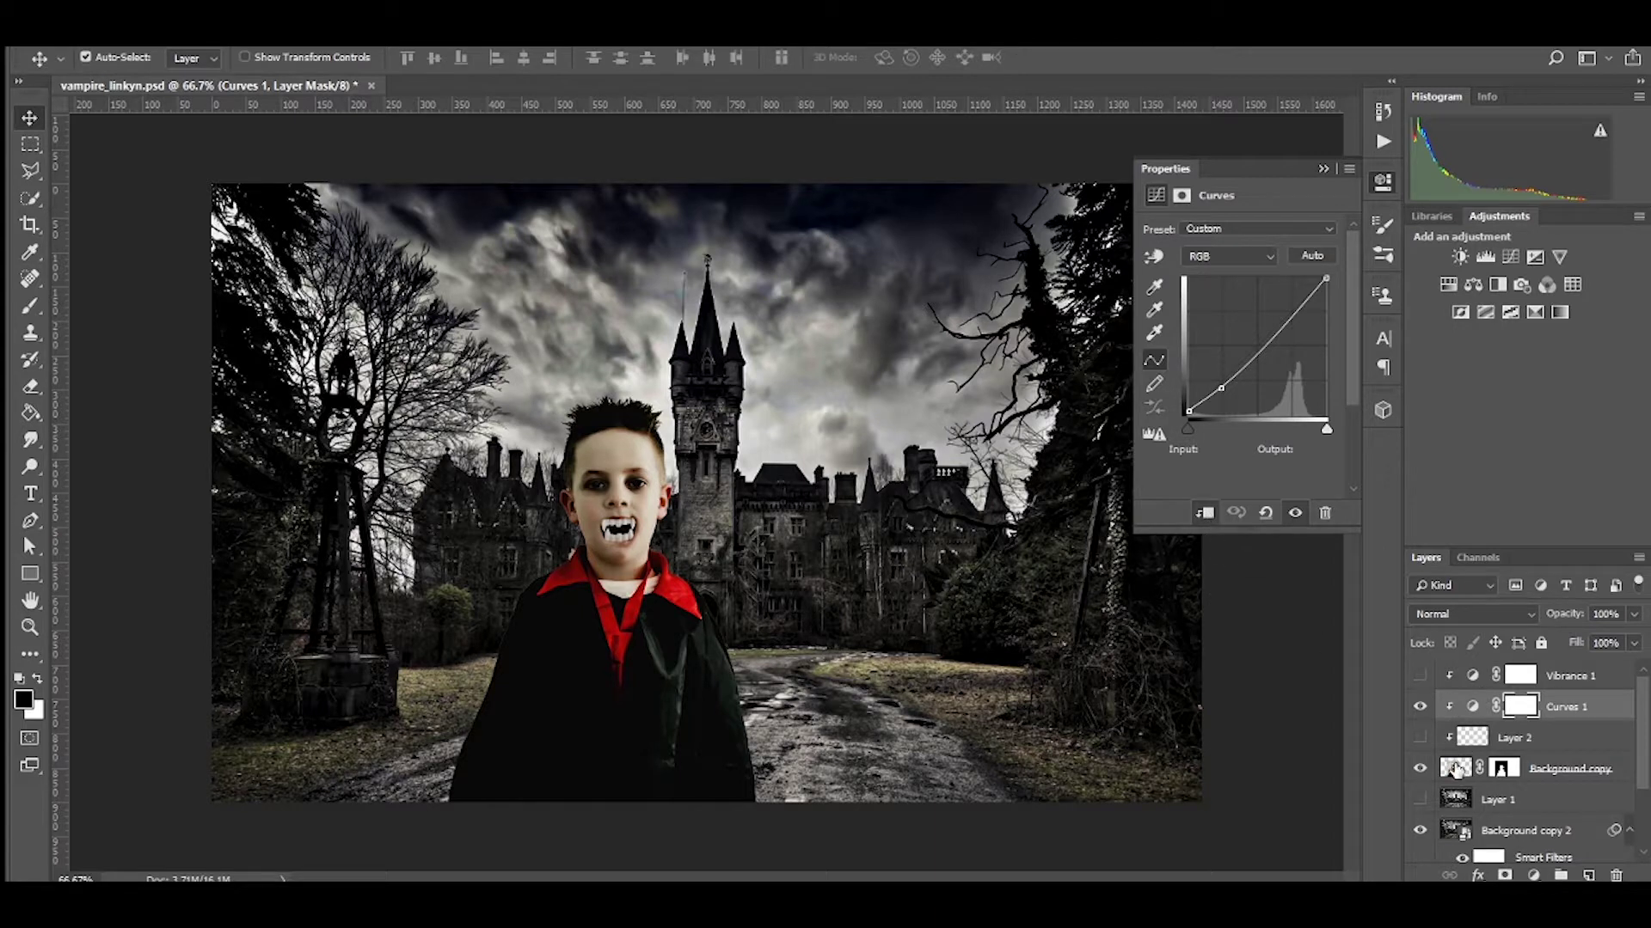
{"action": "left_click", "coordinate": [1221, 387]}
{"action": "left_click", "coordinate": [1421, 708]}
{"action": "left_click", "coordinate": [1421, 707]}
{"action": "left_click", "coordinate": [1421, 708]}
{"action": "left_click", "coordinate": [1421, 708]}
Turn on Vibrance 1 and check its settings: Vibrance −11, Saturation −9.
{"action": "left_click", "coordinate": [1421, 677]}
{"action": "left_click", "coordinate": [1421, 676]}
{"action": "left_click", "coordinate": [1422, 676]}
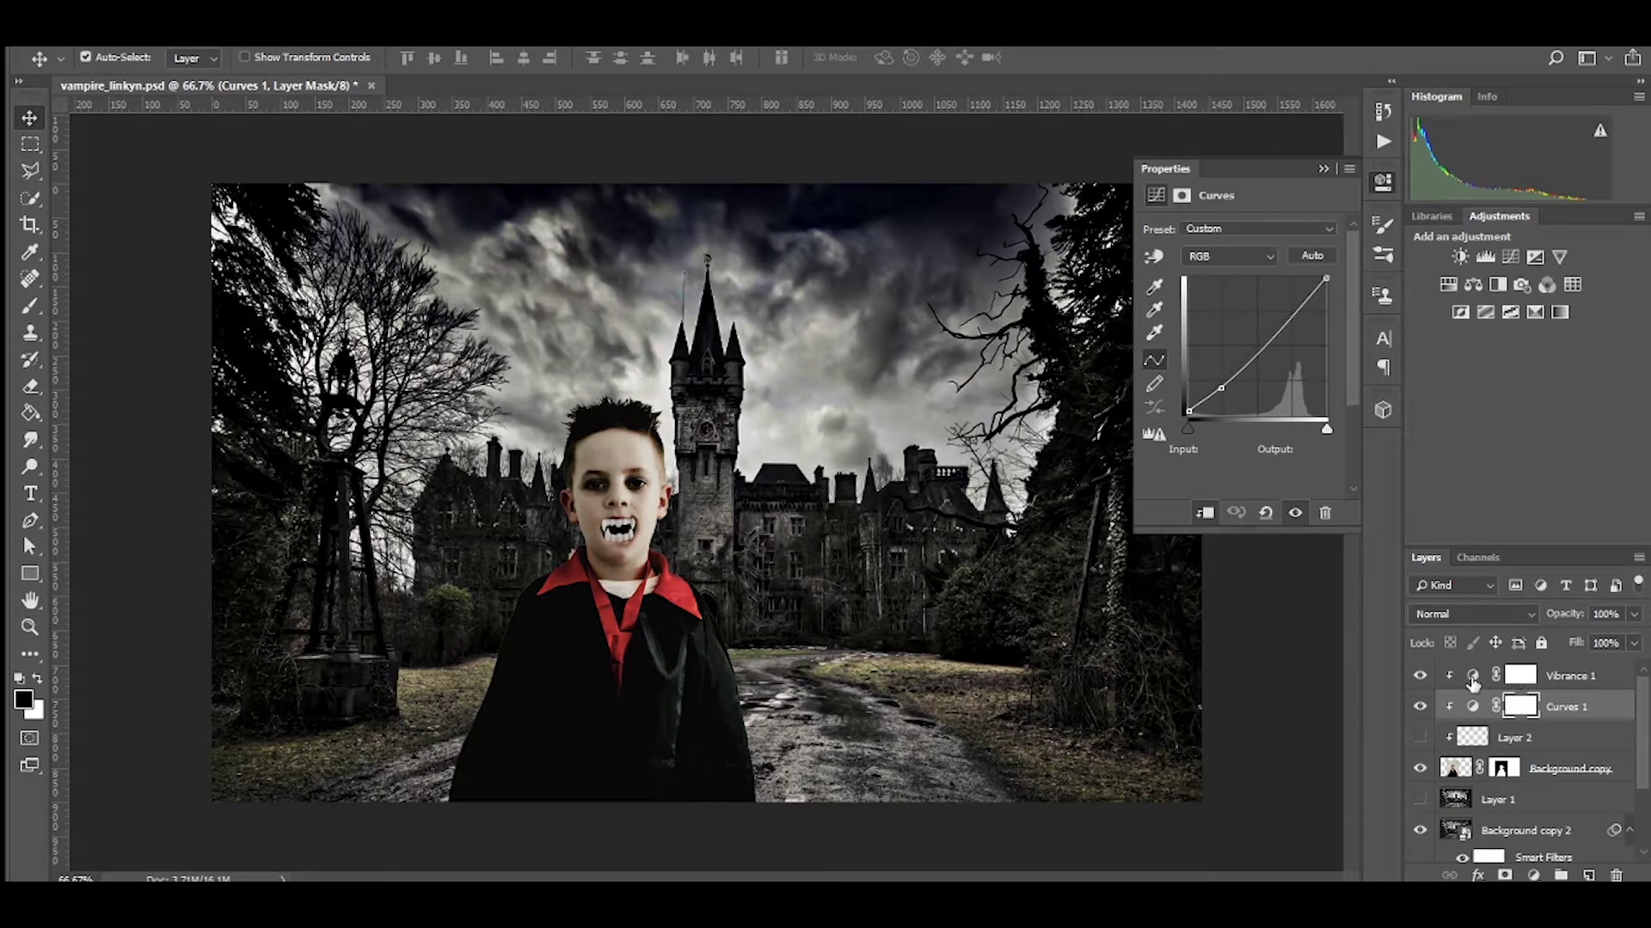
{"action": "left_click", "coordinate": [1517, 679]}
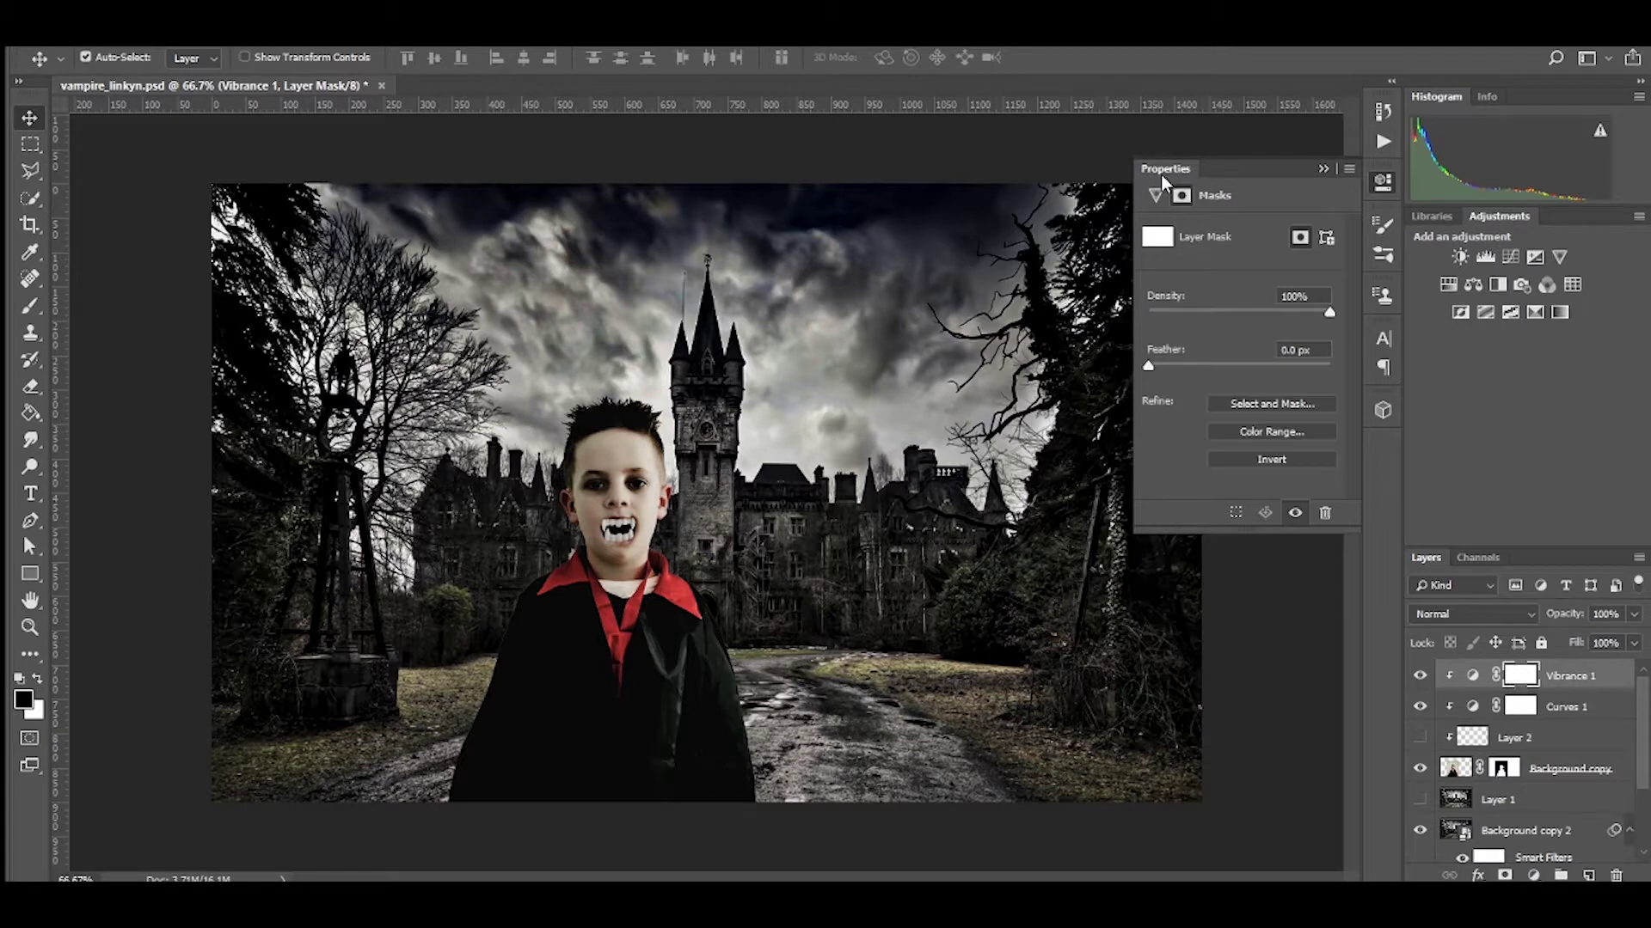
{"action": "left_click", "coordinate": [1156, 195]}
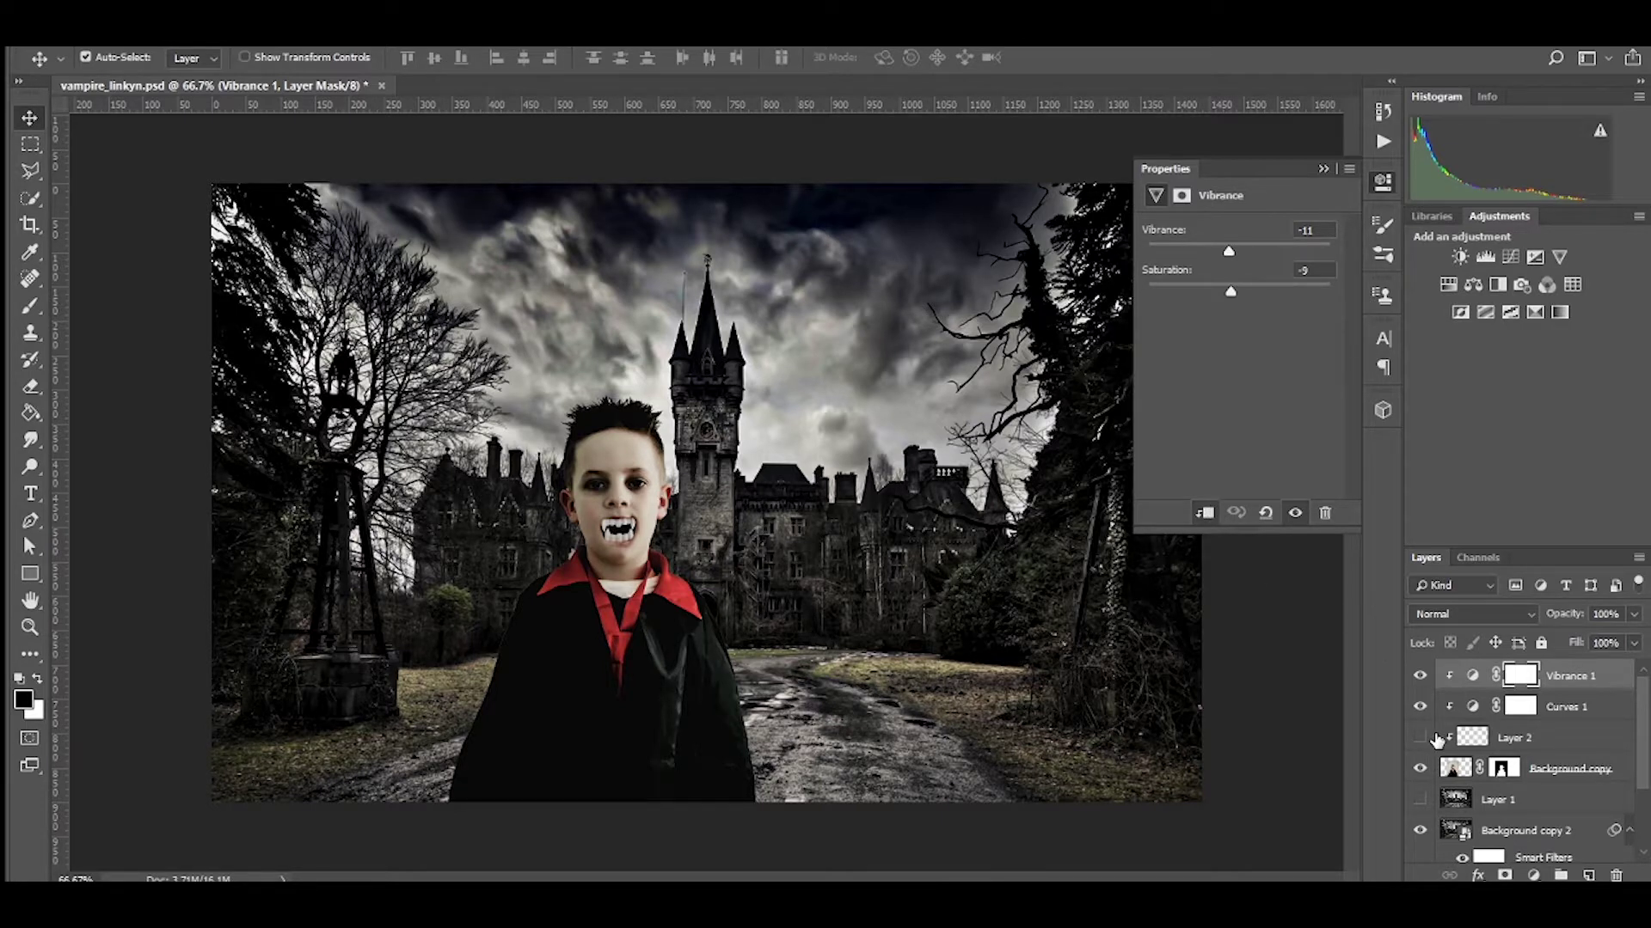
Hide Vibrance 1, Curves 1, the boy and the castle layers, and close Properties.
{"action": "left_click", "coordinate": [1420, 676]}
{"action": "left_click", "coordinate": [1419, 707]}
{"action": "left_click", "coordinate": [1419, 769]}
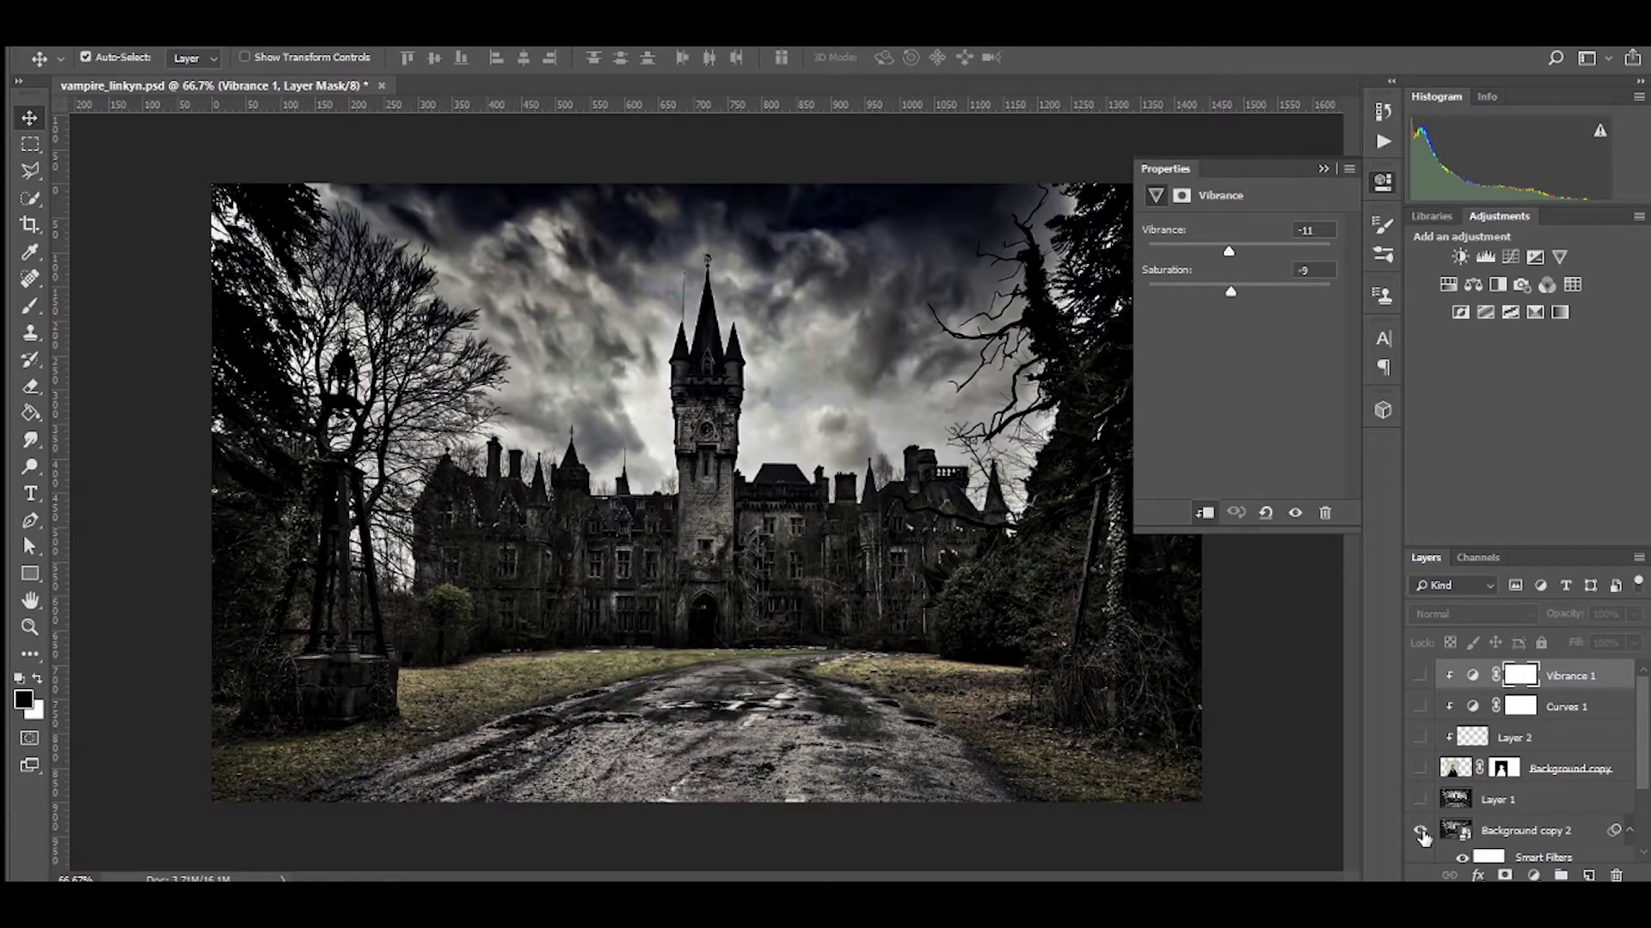
{"action": "left_click", "coordinate": [1419, 830]}
{"action": "left_click", "coordinate": [1322, 169]}
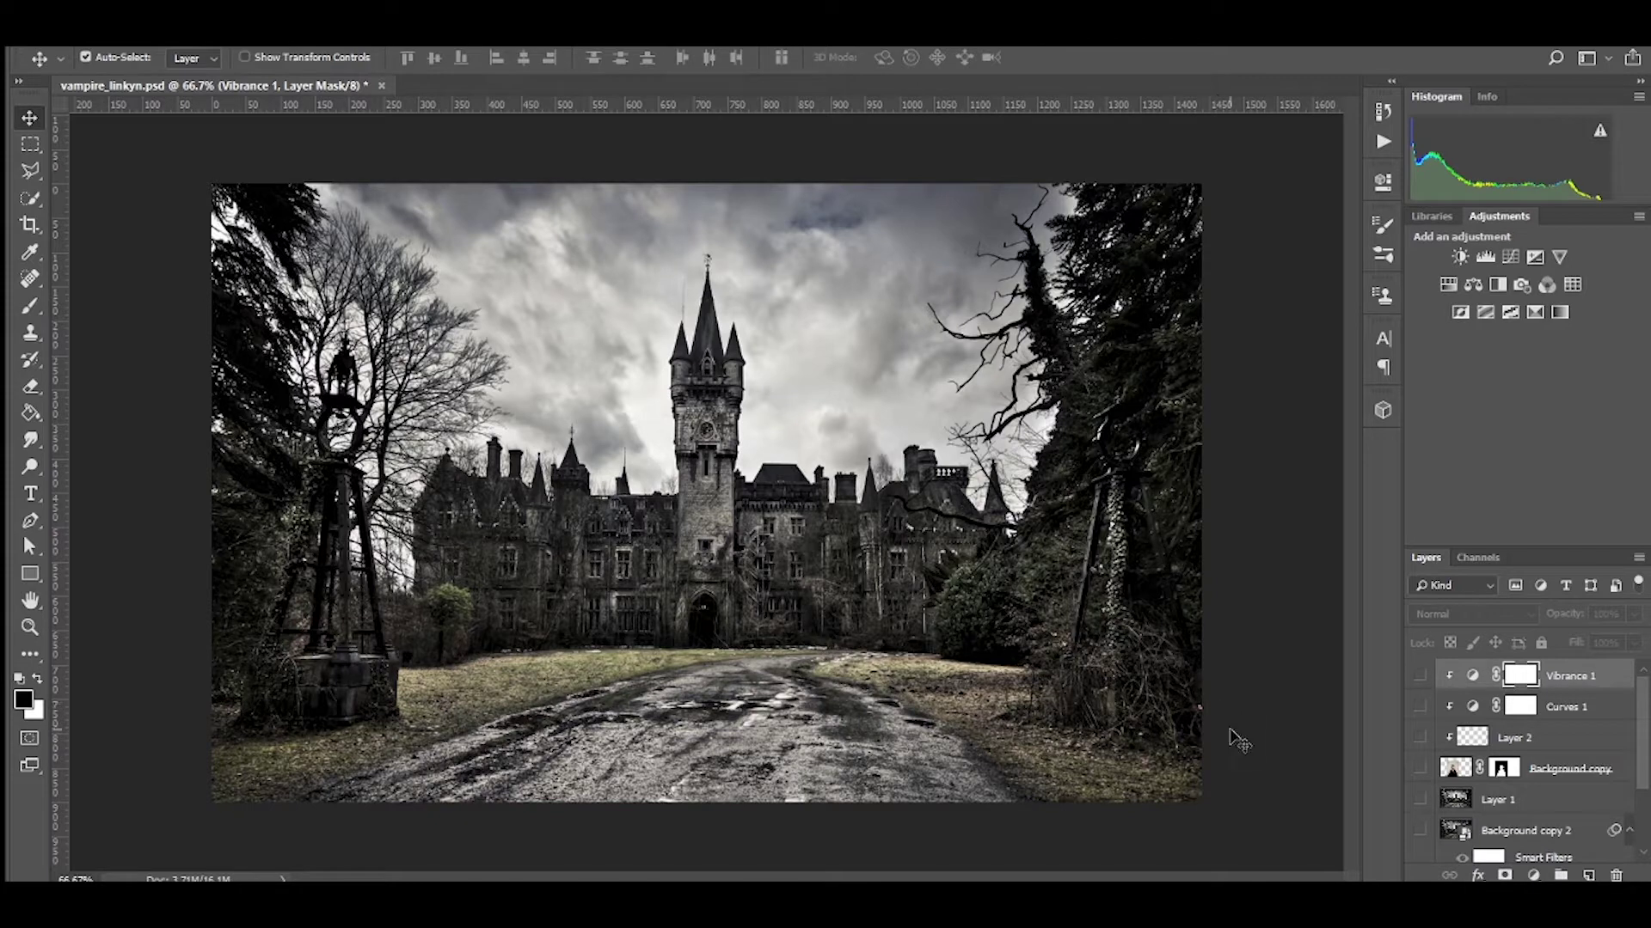
Switch the darkened castle, the vampire boy and Vibrance 1 back on.
{"action": "left_click", "coordinate": [1420, 831]}
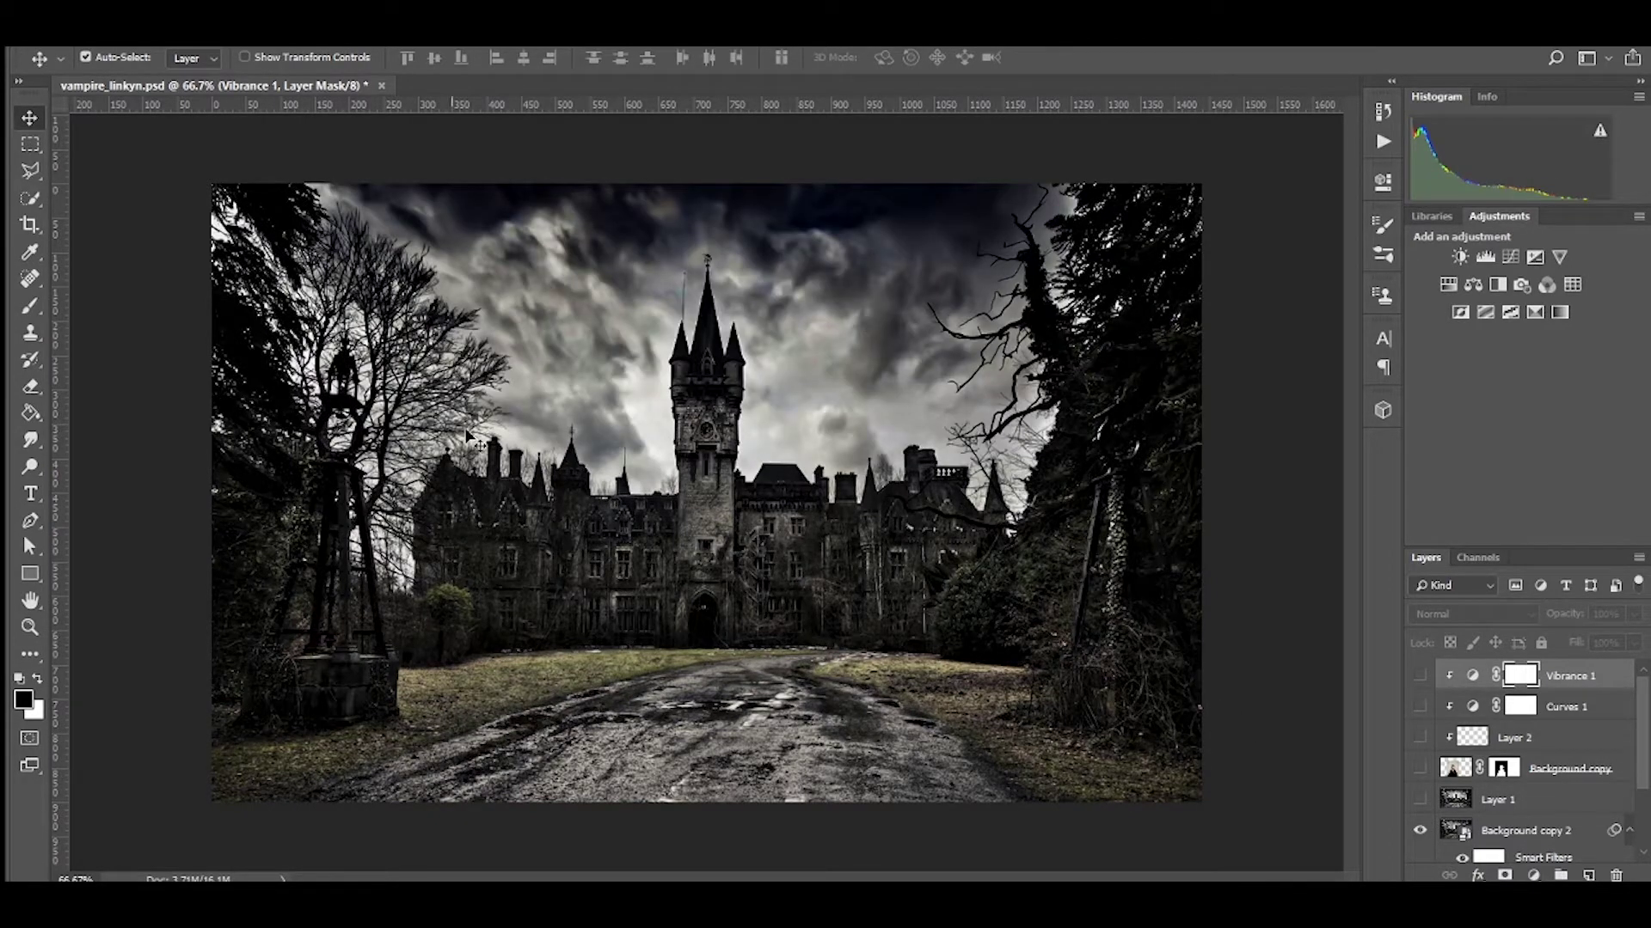
{"action": "left_click", "coordinate": [1420, 768]}
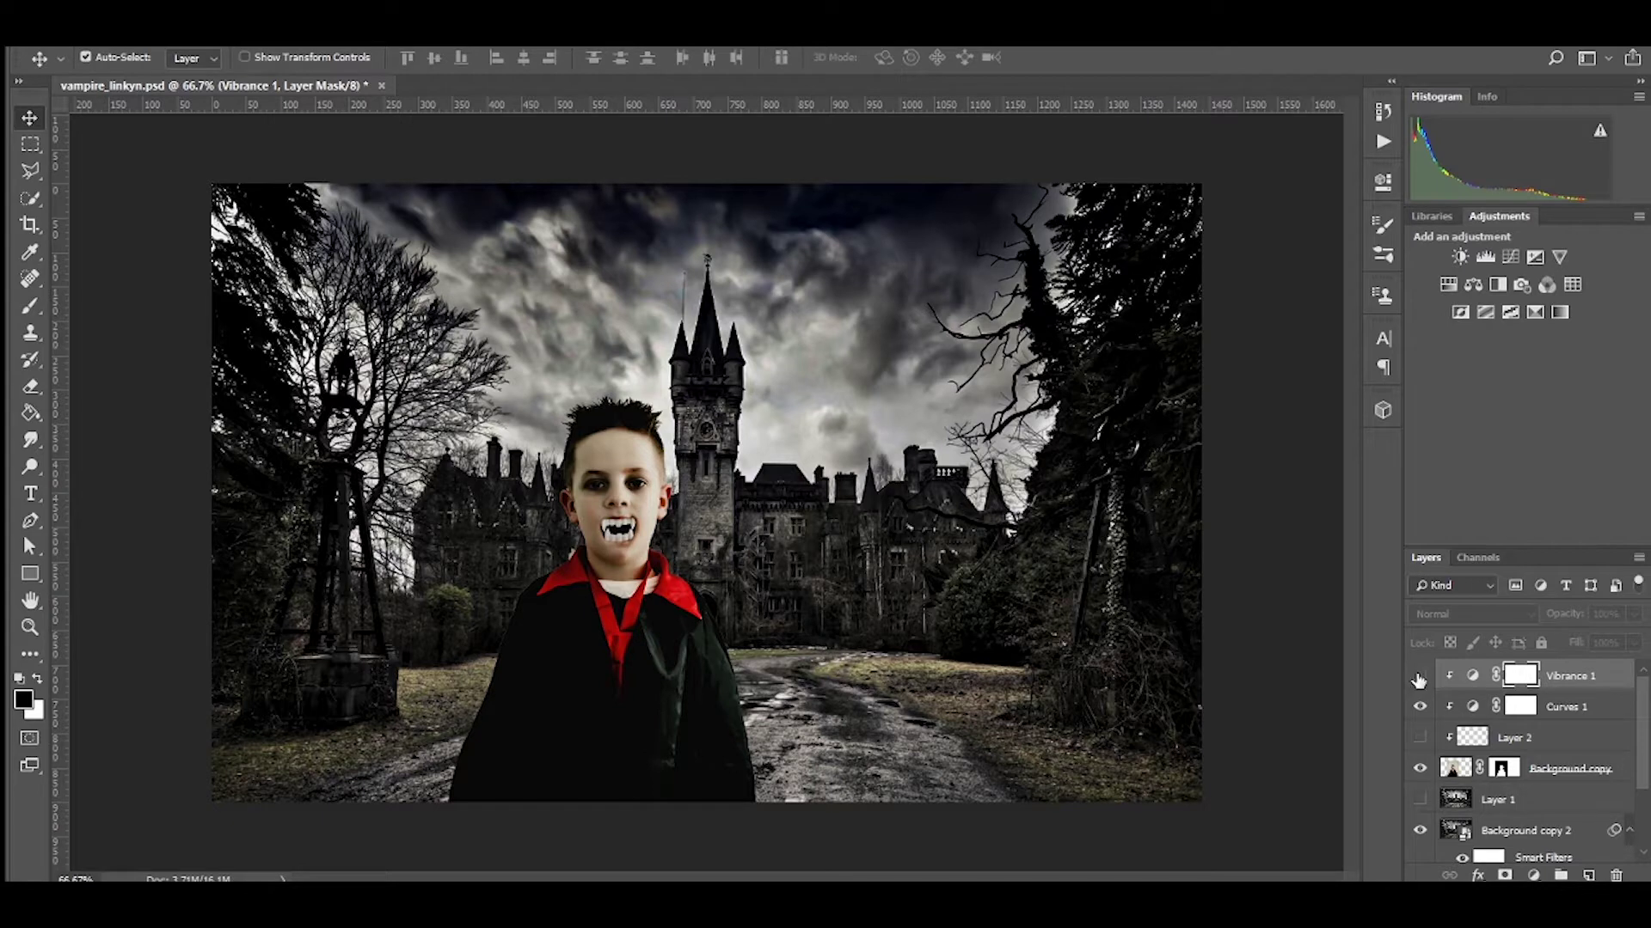
{"action": "left_click", "coordinate": [1419, 677]}
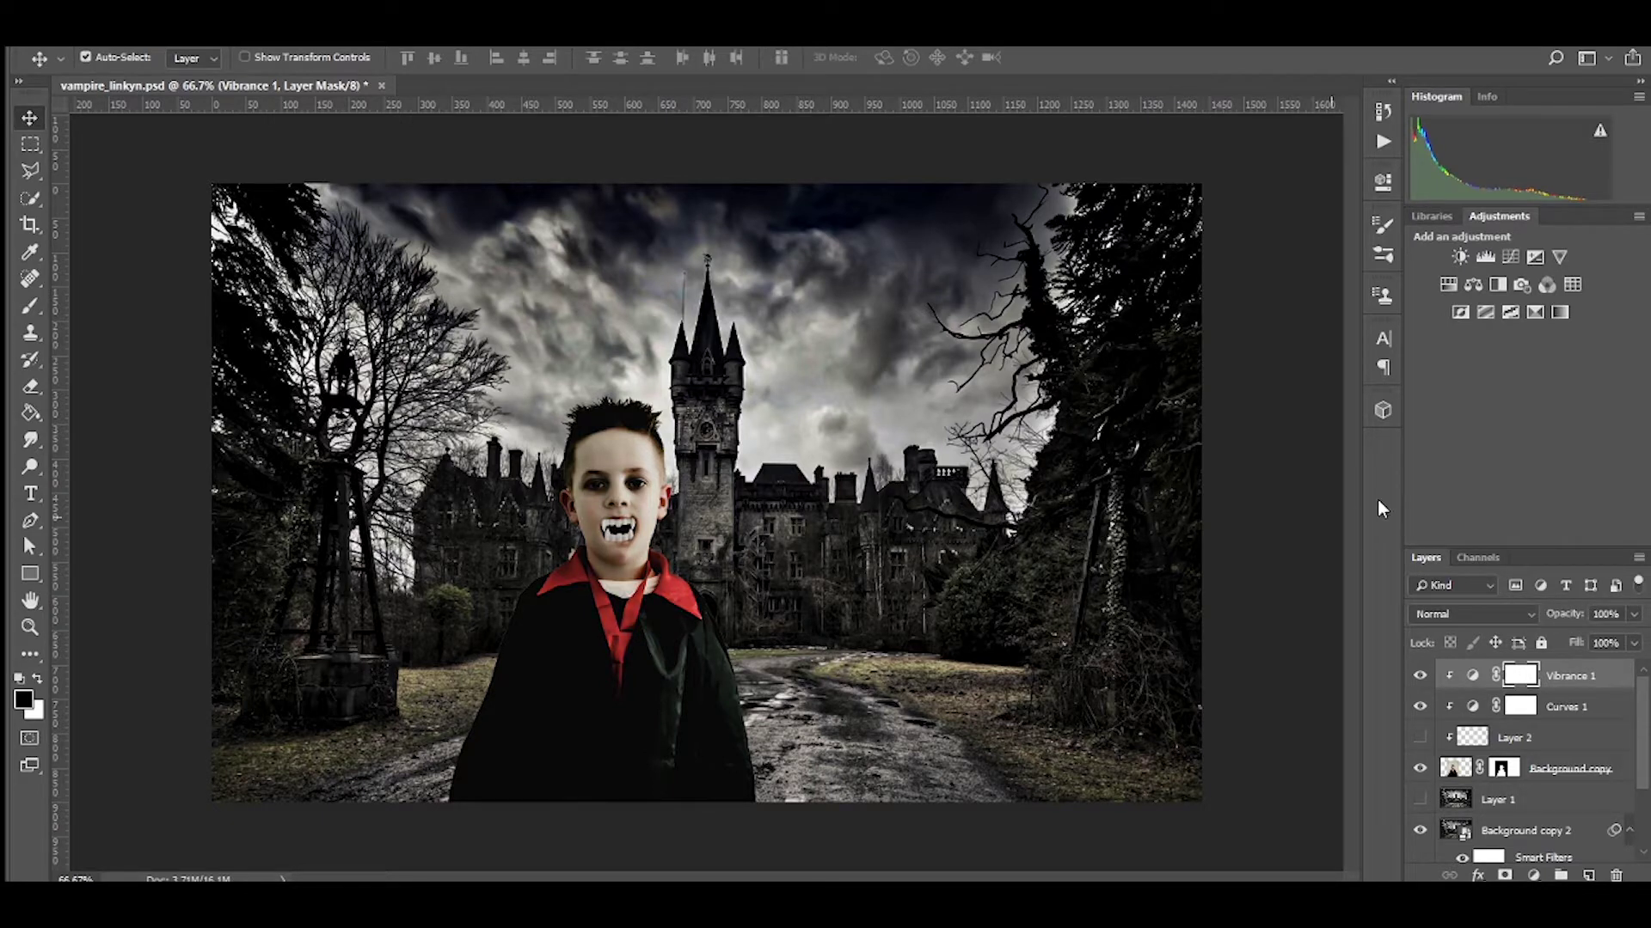